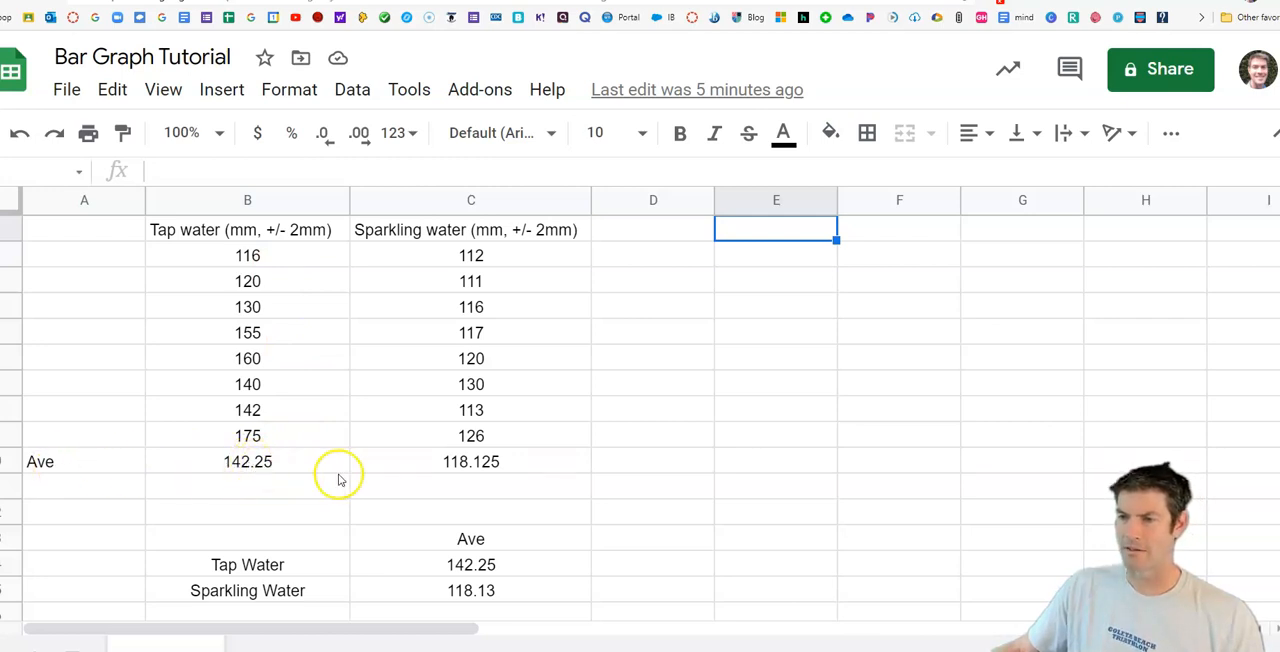
Step: Insert a chart of the tap and sparkling water averages in B14:C15 and make it a column chart
scroll(309, 546, "down", 1)
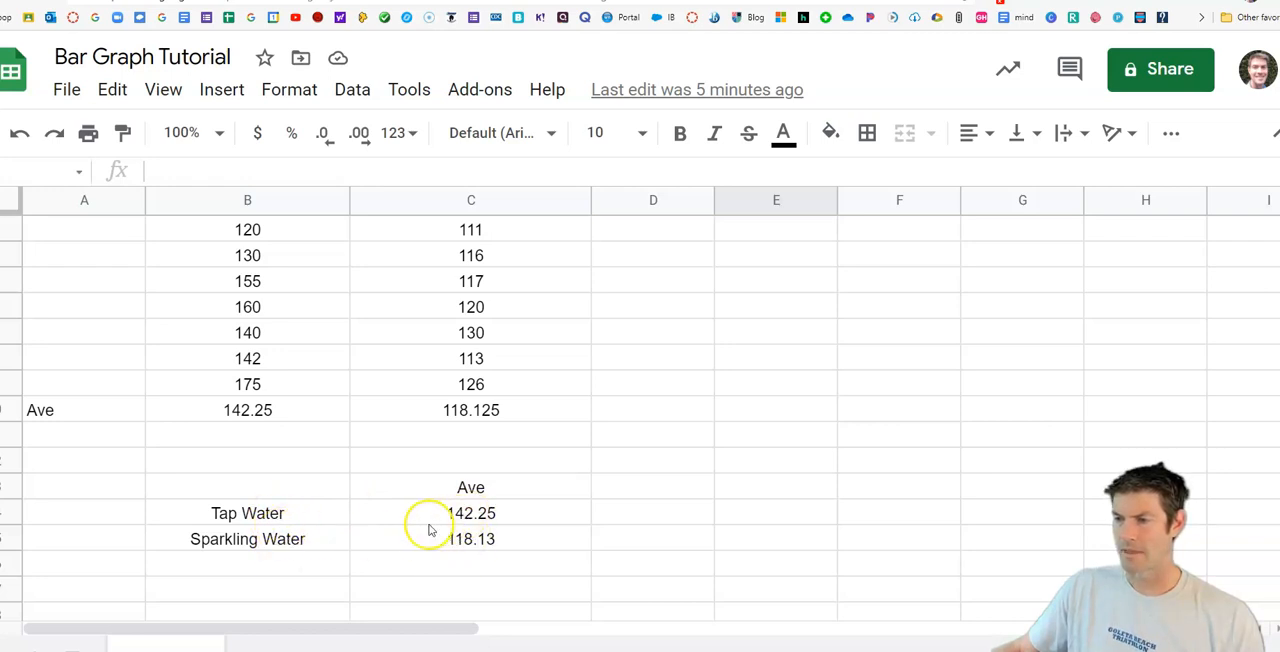
left_click_drag(271, 510, 459, 539)
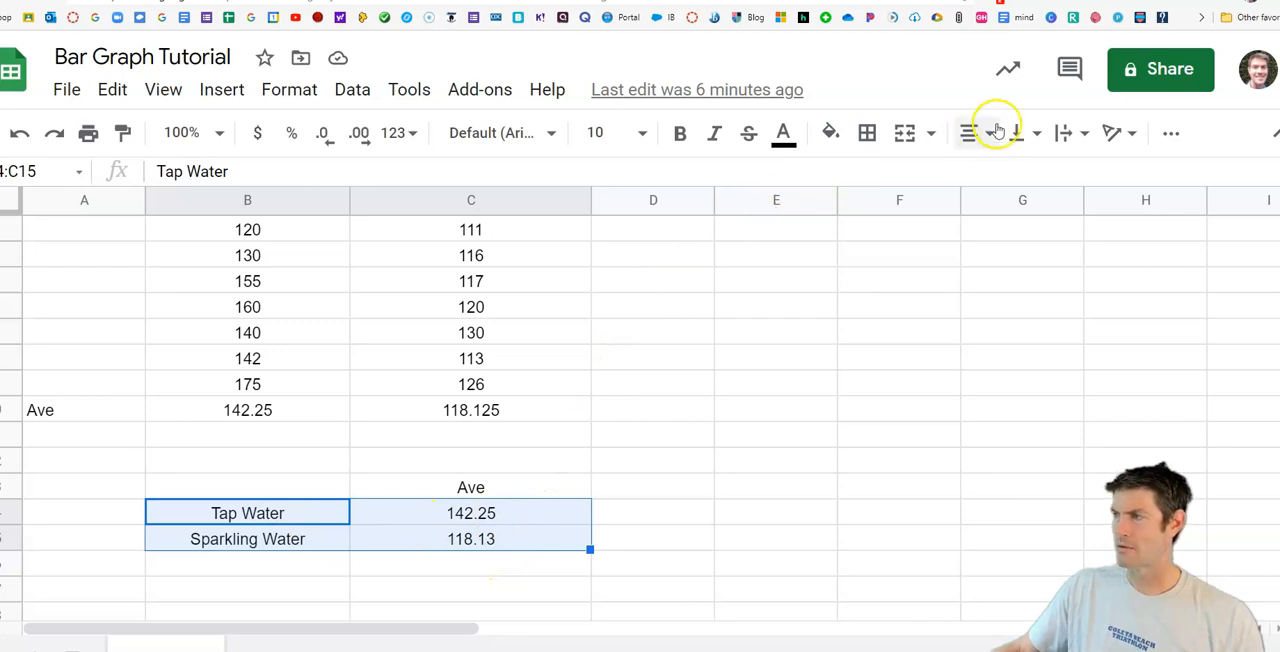
left_click(221, 96)
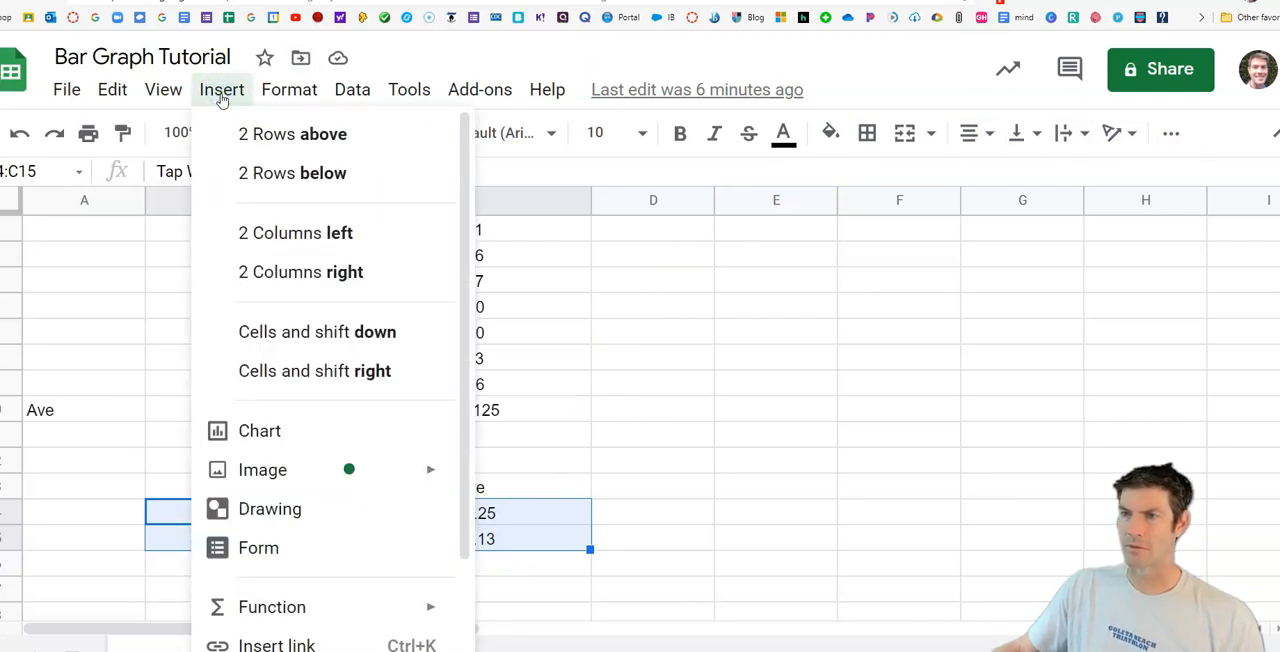
left_click(260, 437)
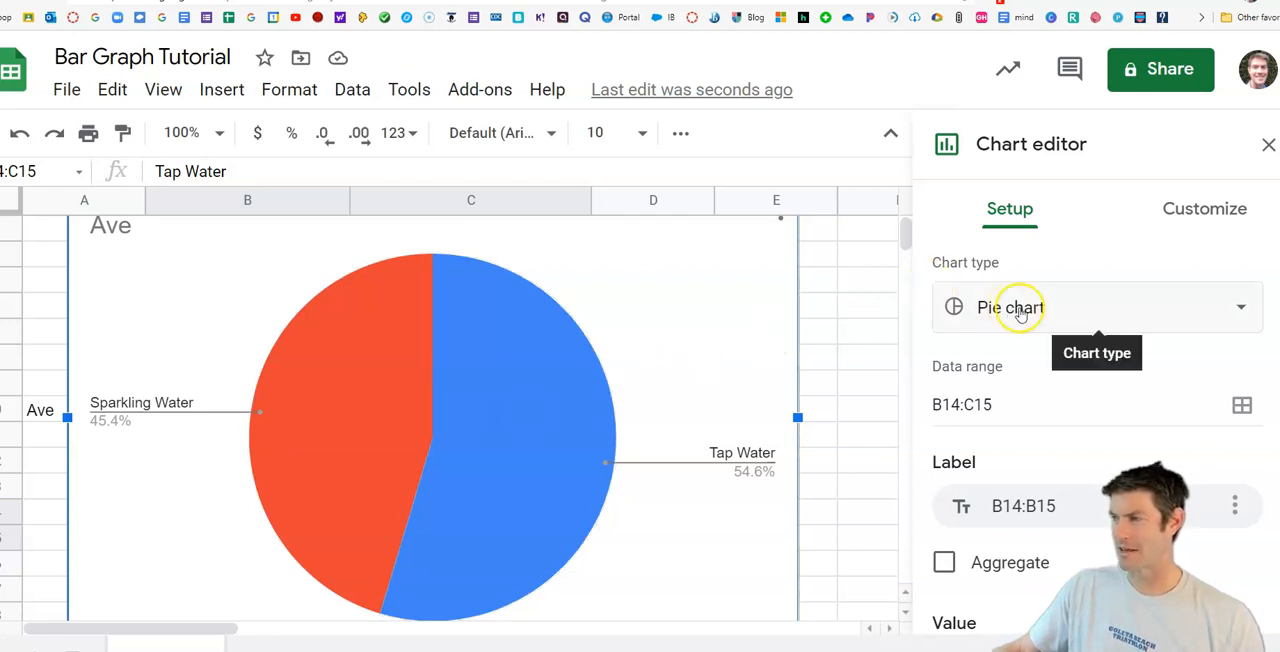
left_click(1022, 312)
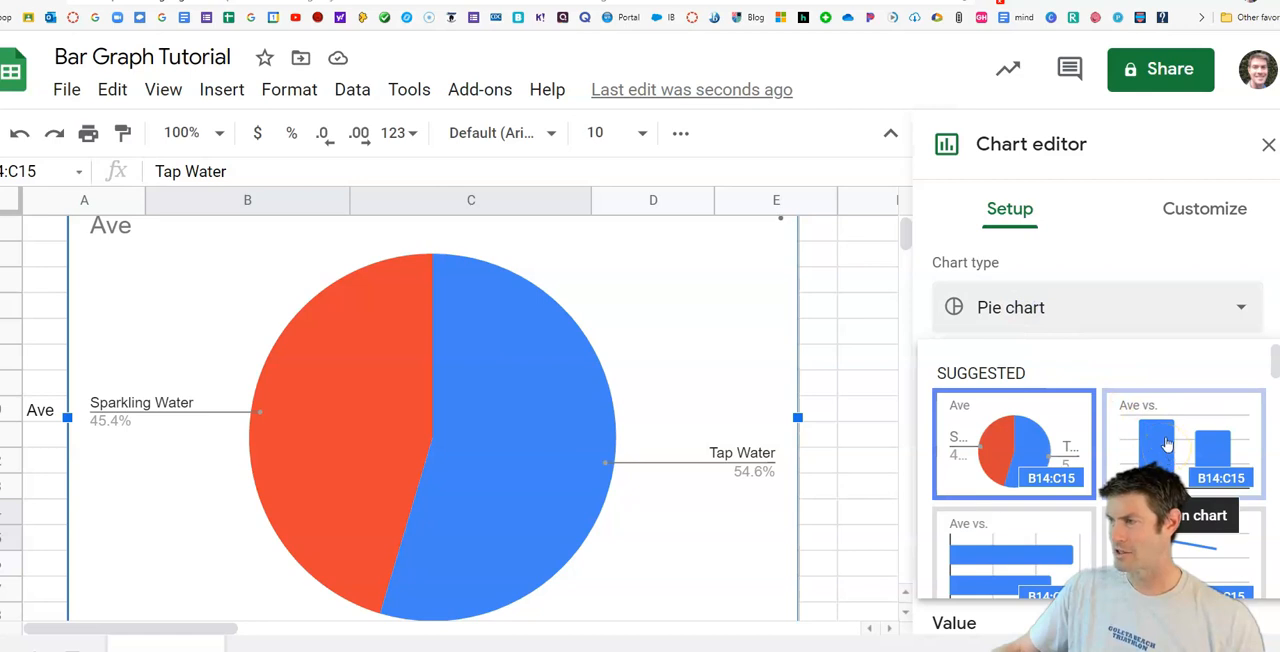
left_click(1199, 459)
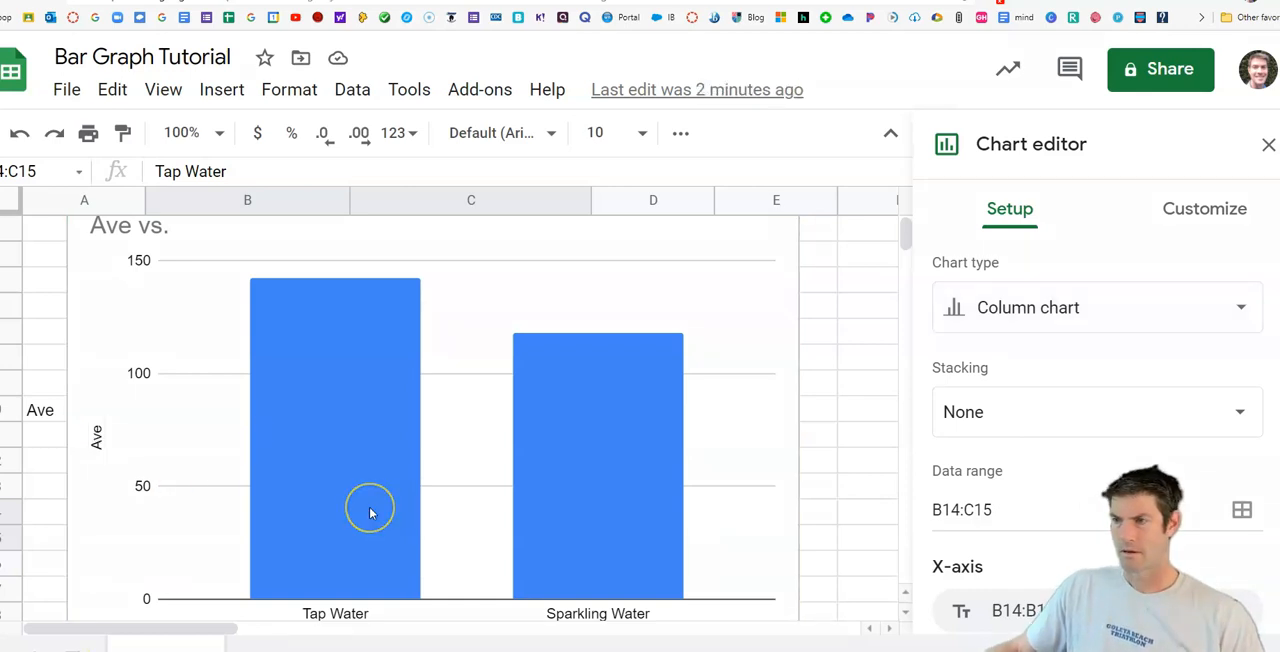
left_click(377, 453)
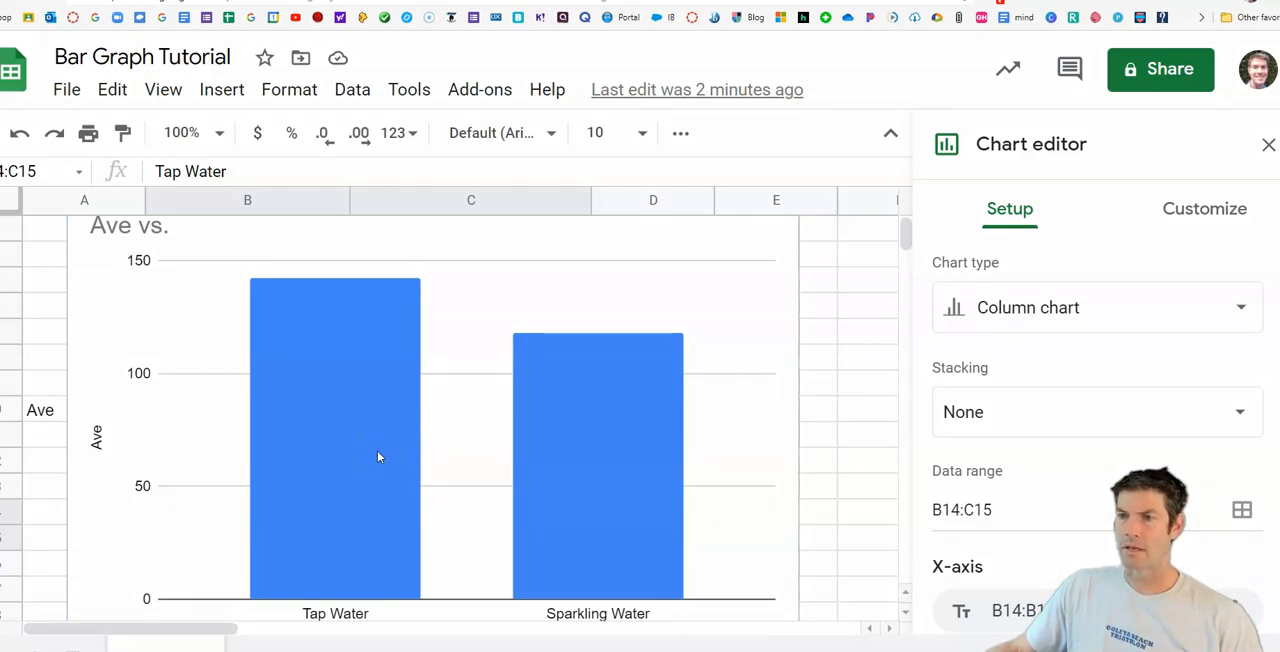
left_click(404, 399)
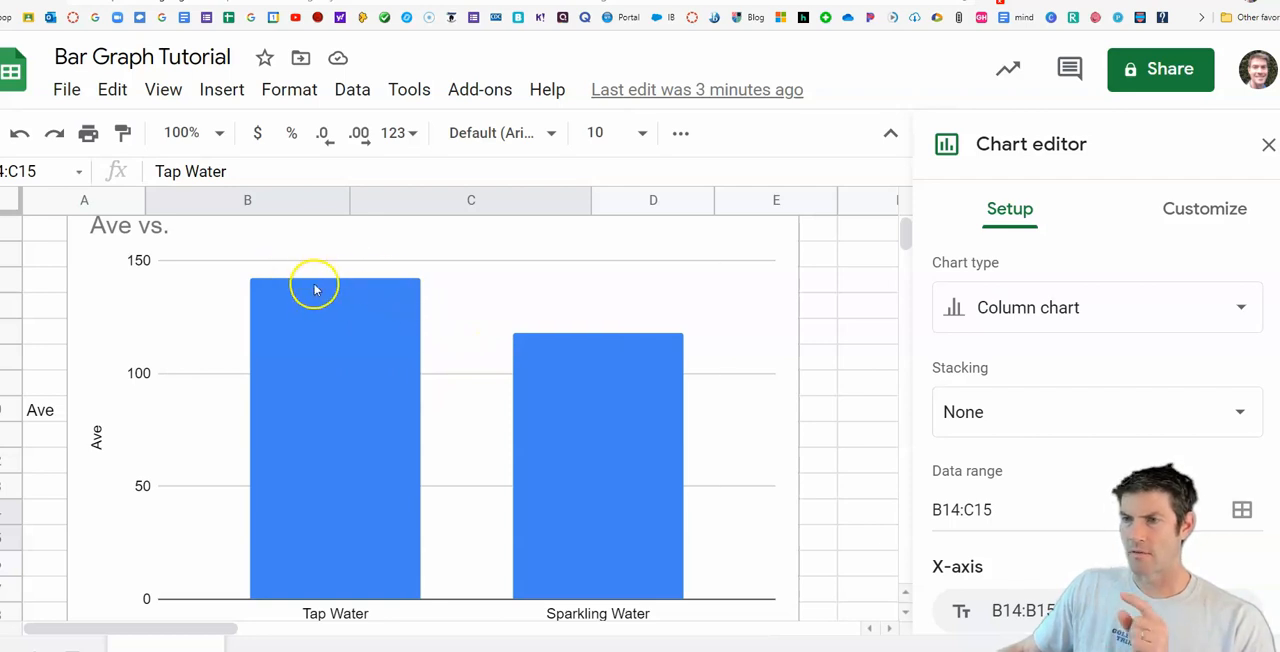
scroll(317, 290, "up", 1)
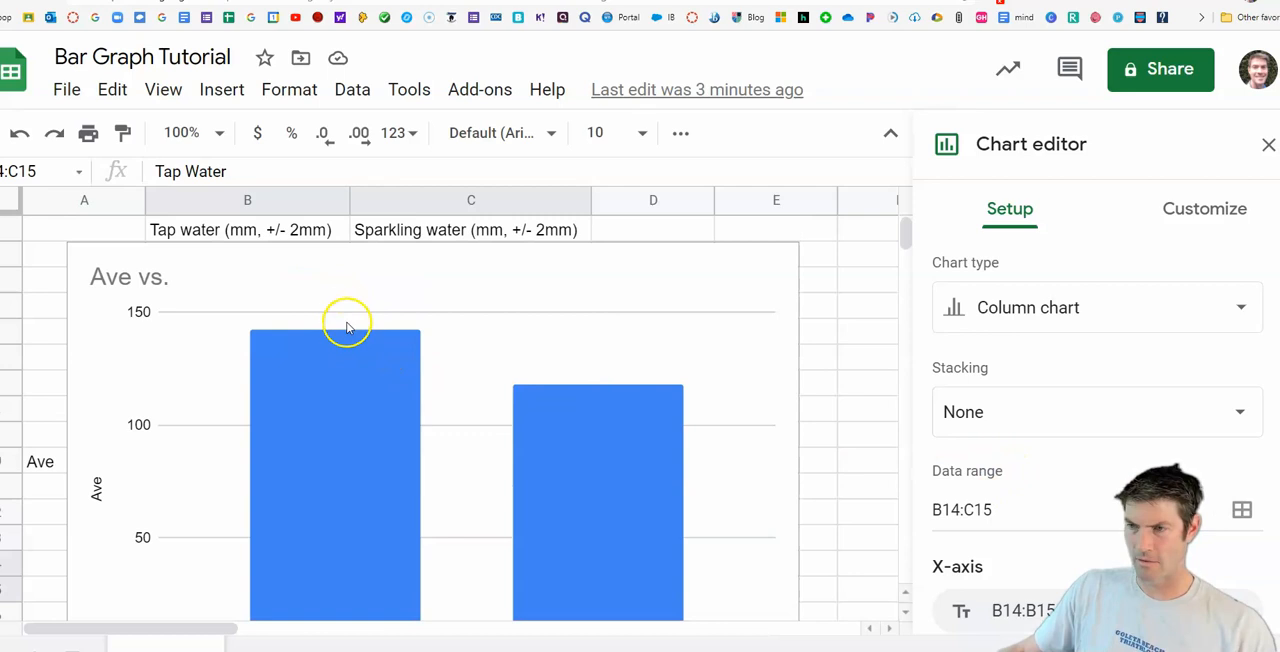
scroll(1023, 487, "down", 1)
scroll(1023, 487, "down", 2)
scroll(1094, 363, "up", 2)
Step: Set the maximum of the chart's vertical axis to 170 and close the chart editor
left_click(1200, 214)
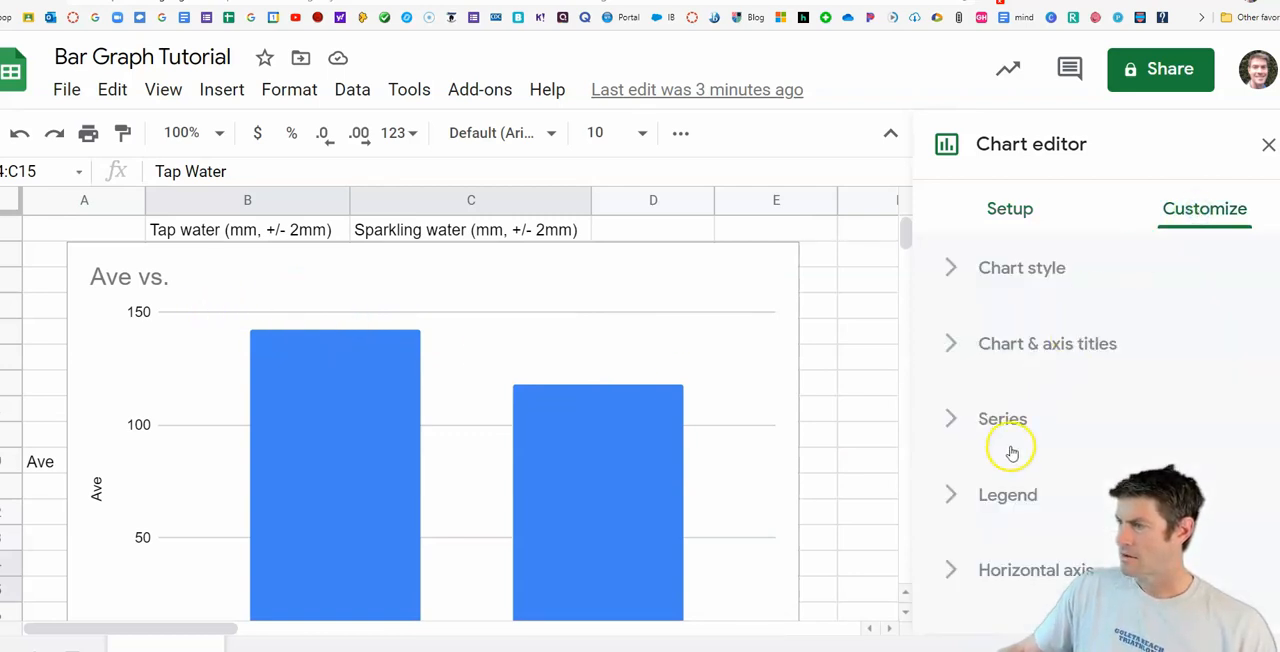
scroll(956, 570, "down", 3)
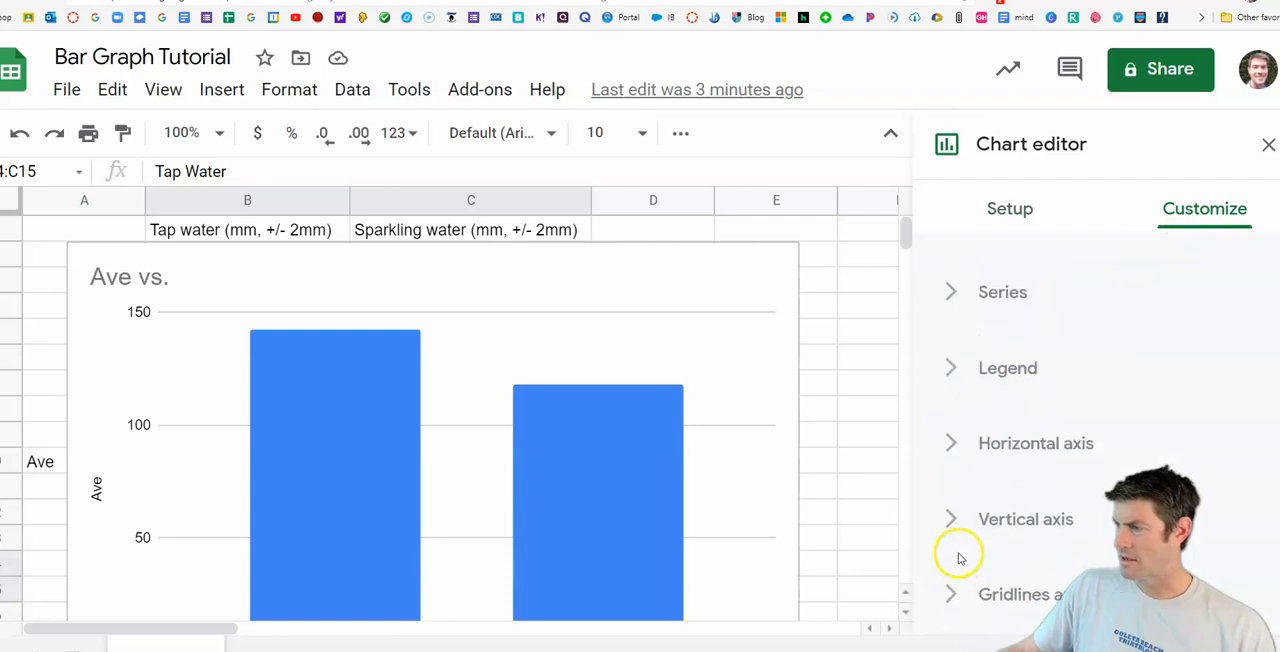
left_click(952, 516)
scroll(957, 525, "down", 3)
scroll(1120, 466, "up", 1)
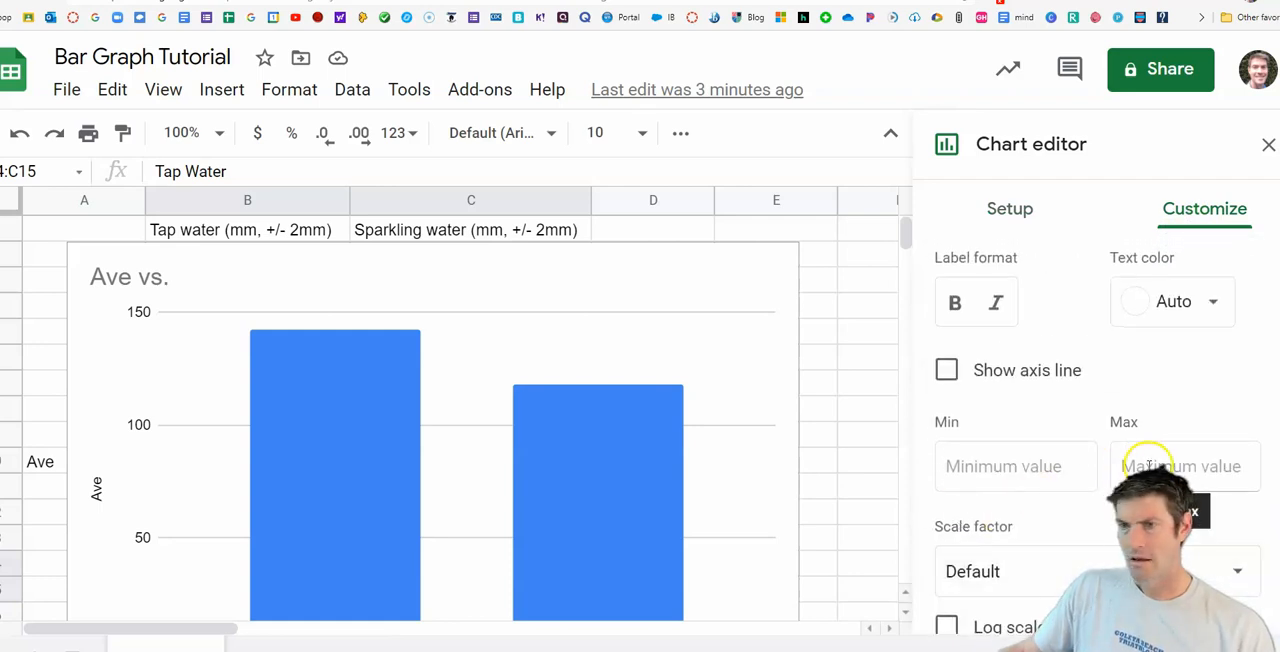
left_click(1149, 466)
type("17")
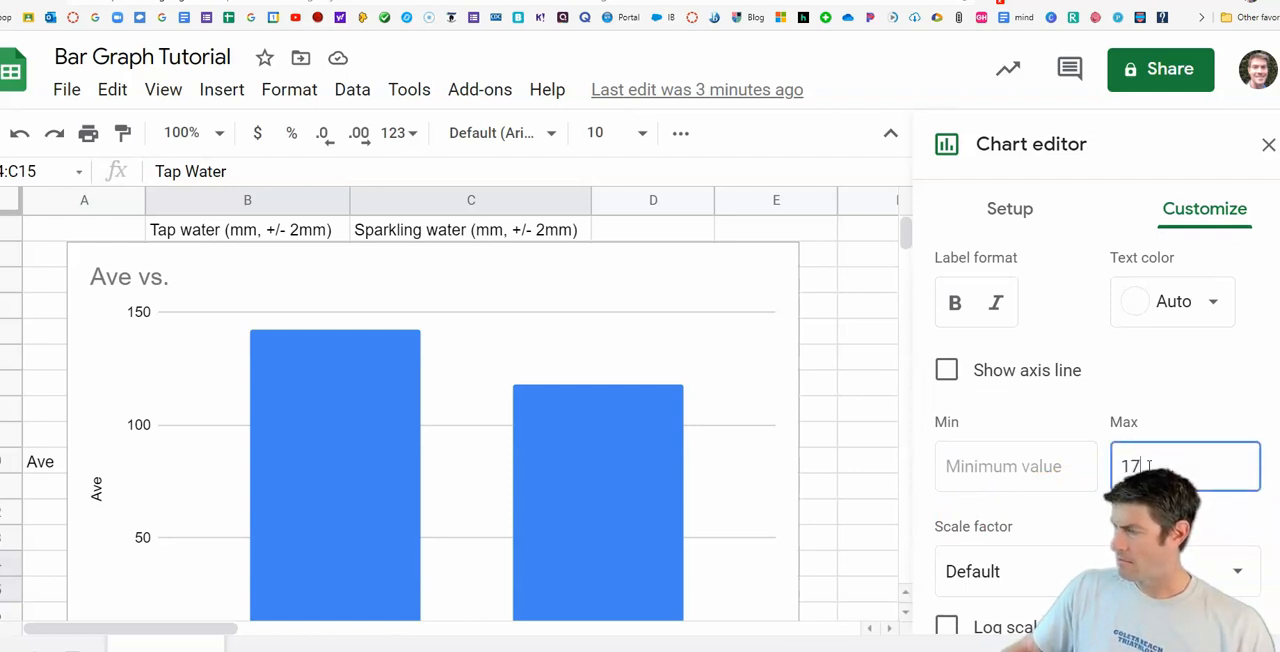
type("0")
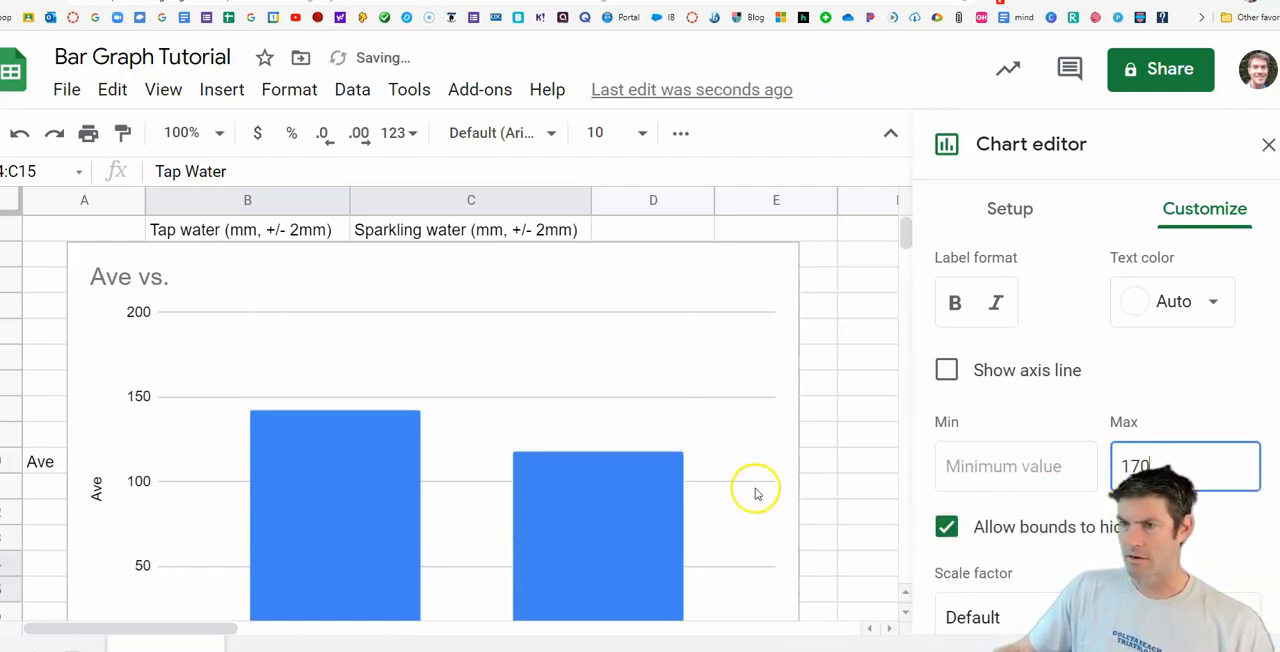
scroll(443, 388, "down", 1)
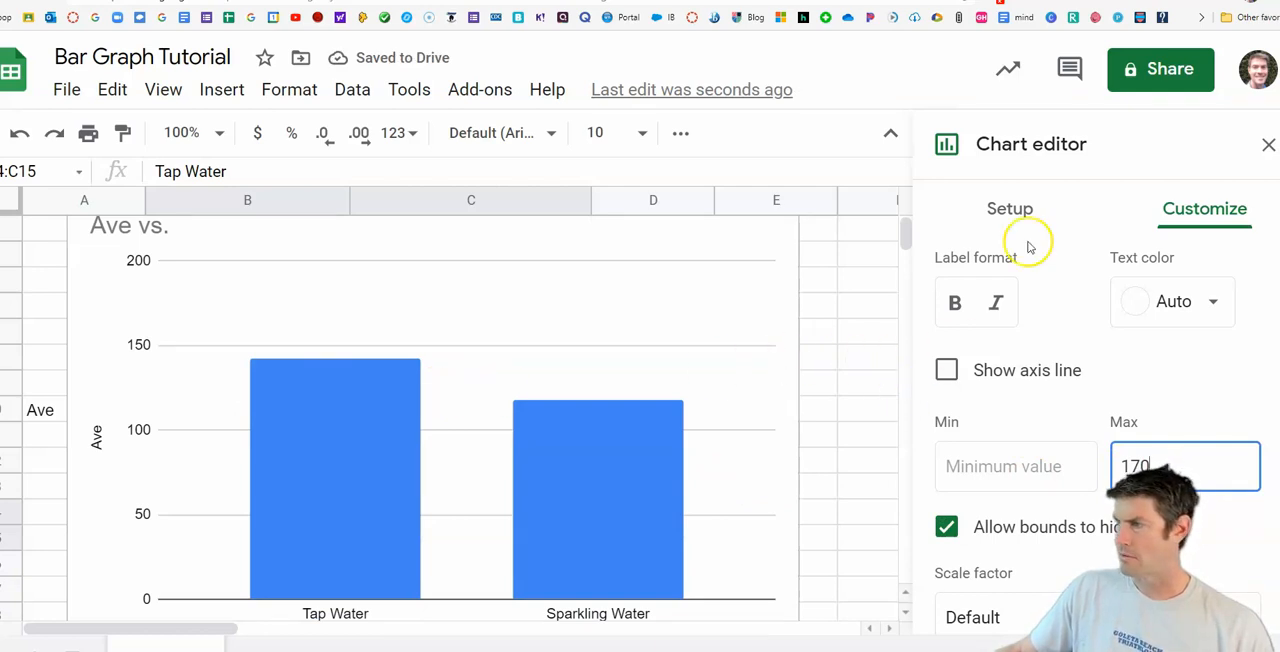
left_click(1267, 148)
scroll(449, 392, "down", 2)
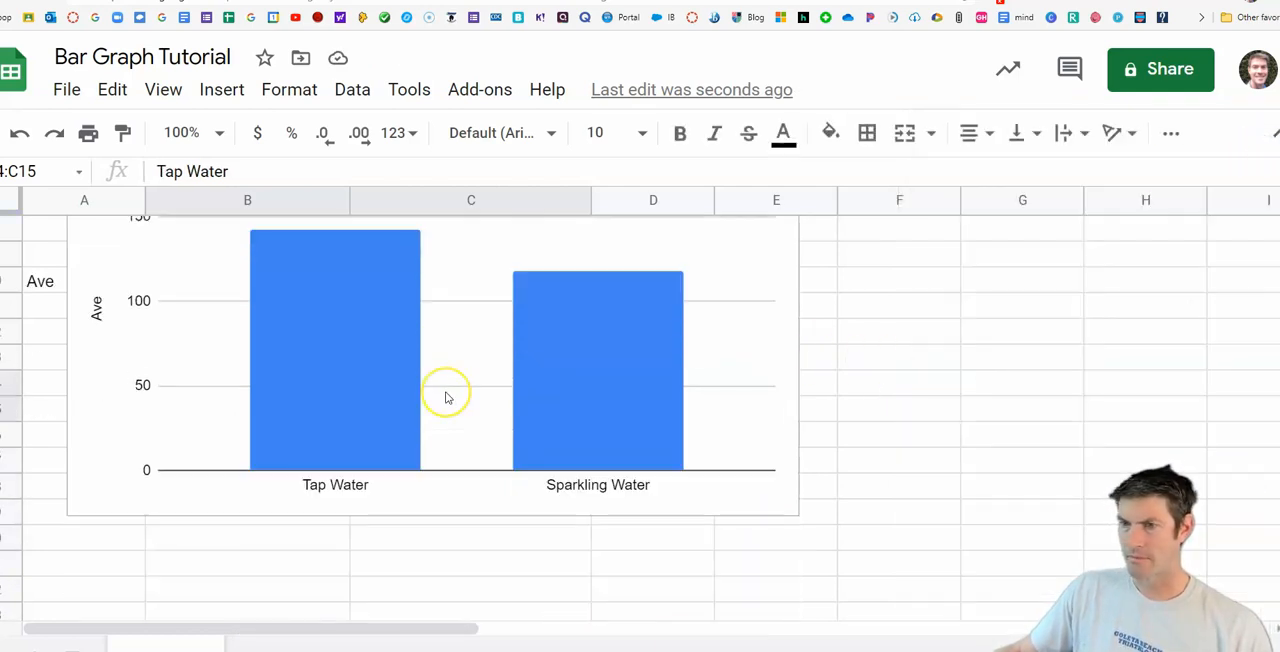
scroll(447, 398, "up", 1)
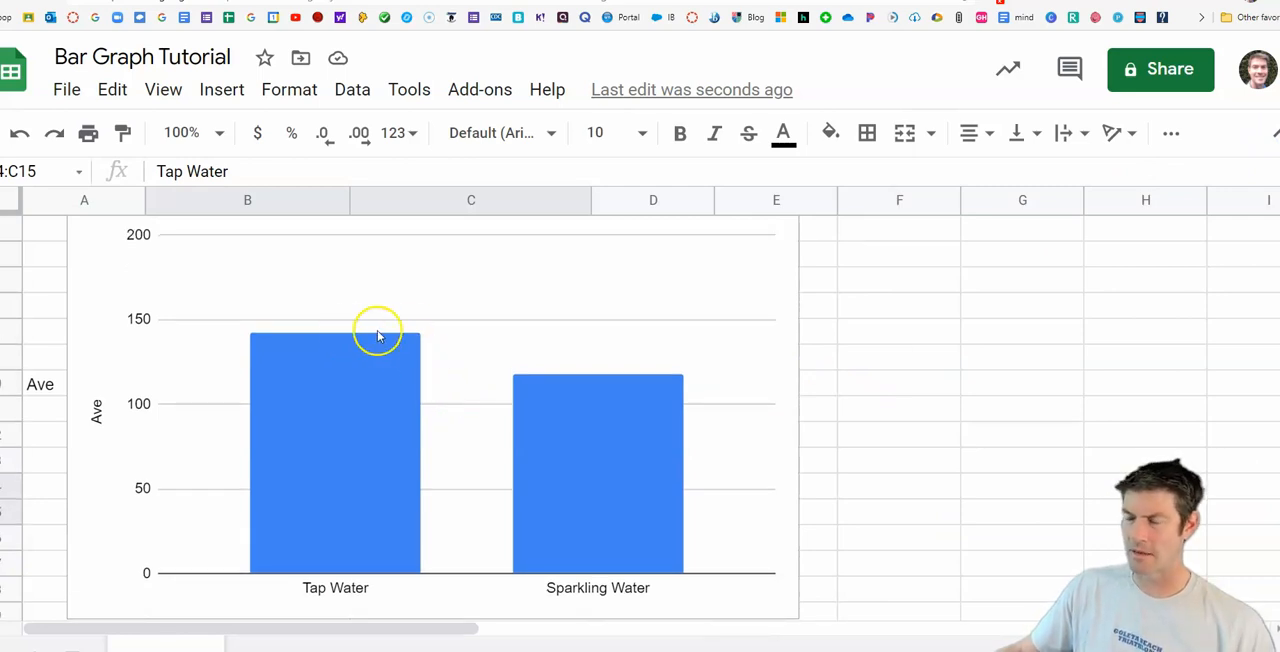
Step: Edit the chart again to show data labels on its columns, then close the chart editor
left_click(706, 334)
scroll(706, 334, "up", 1)
left_click(783, 266)
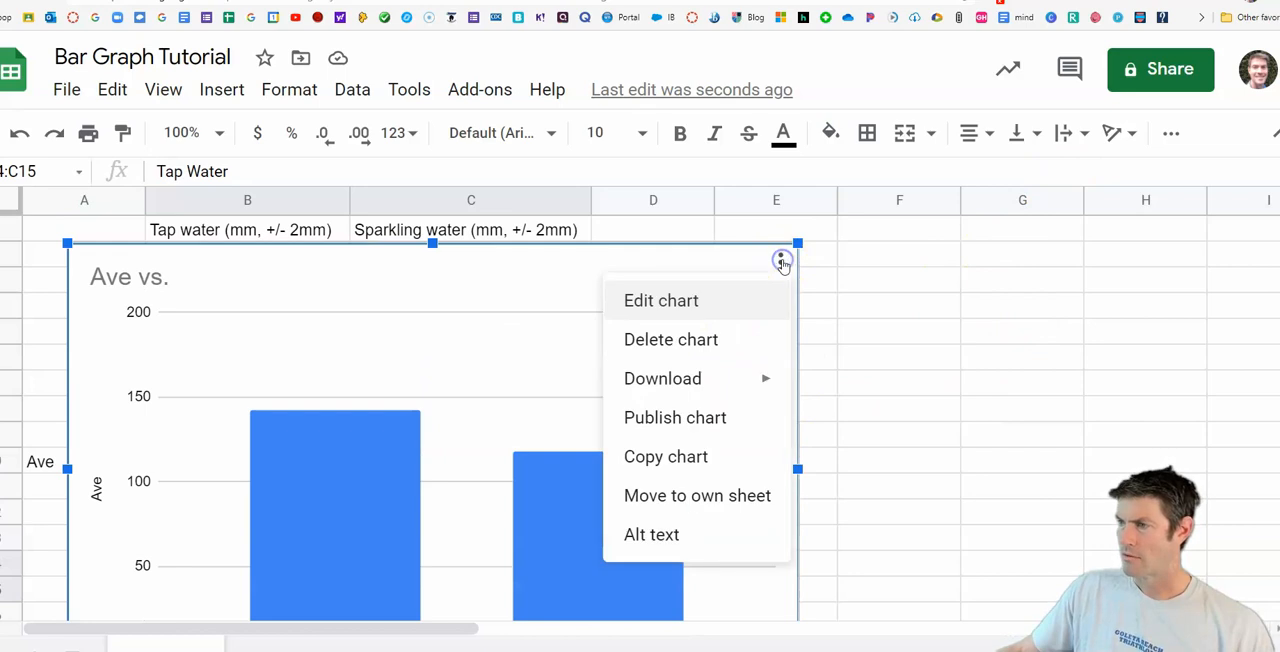
mouse_move(730, 388)
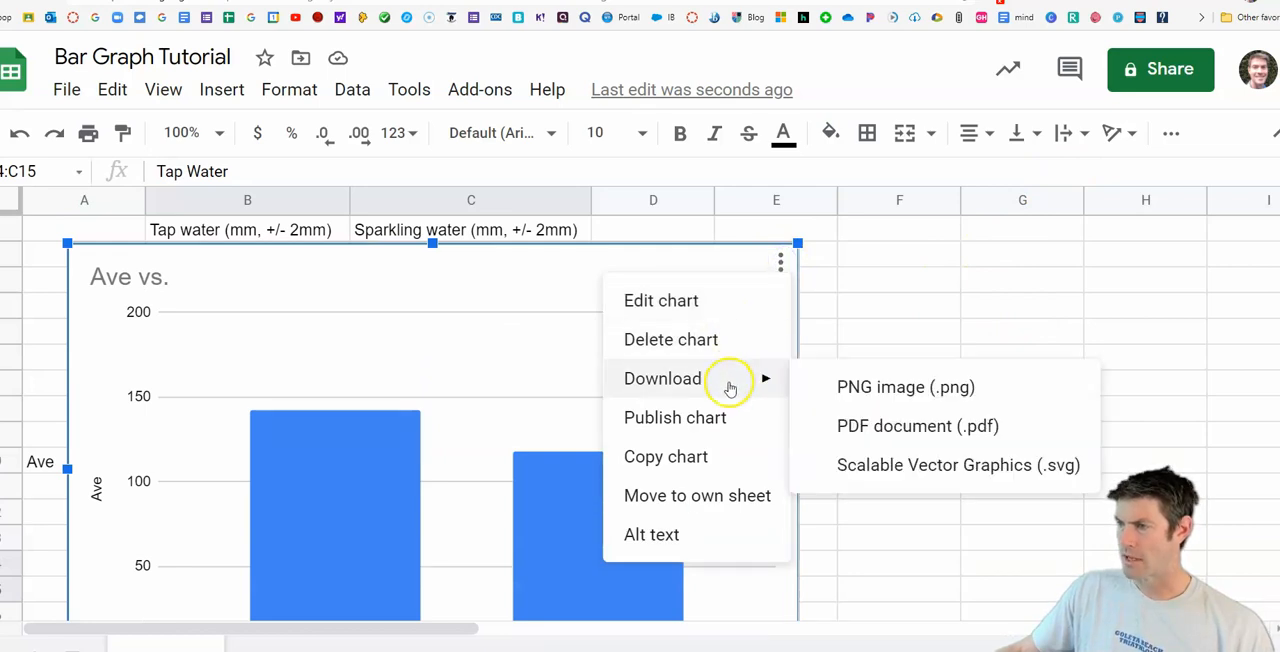
left_click(719, 312)
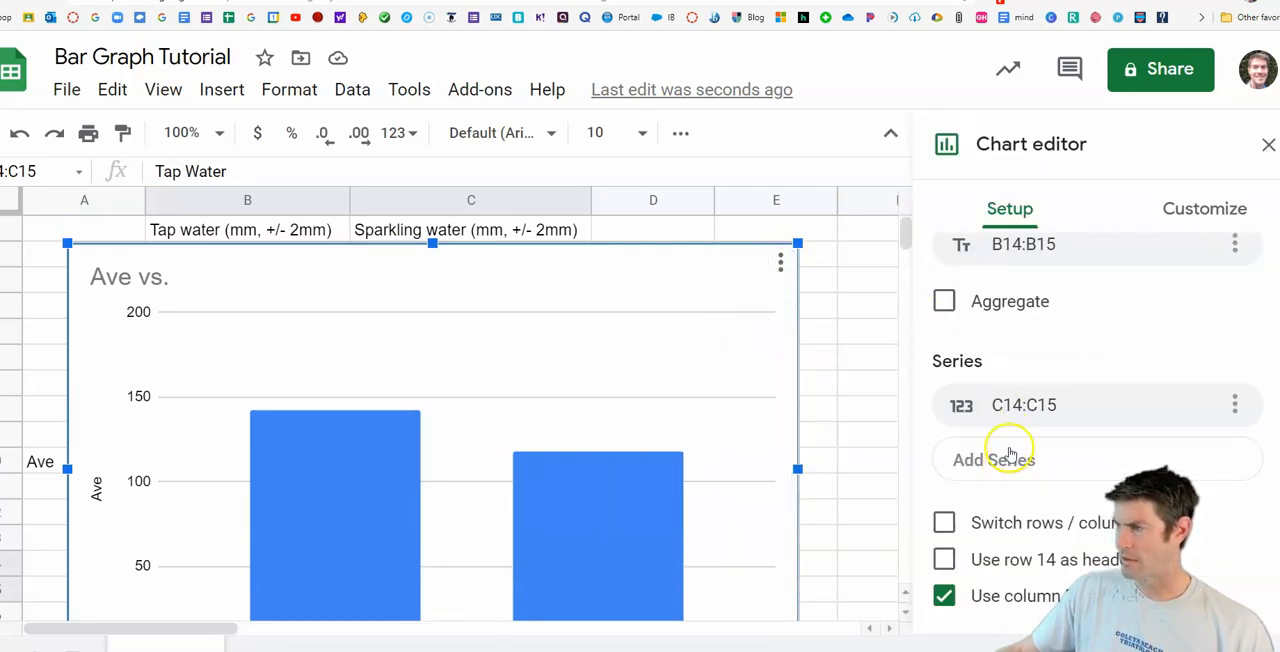
left_click(1176, 214)
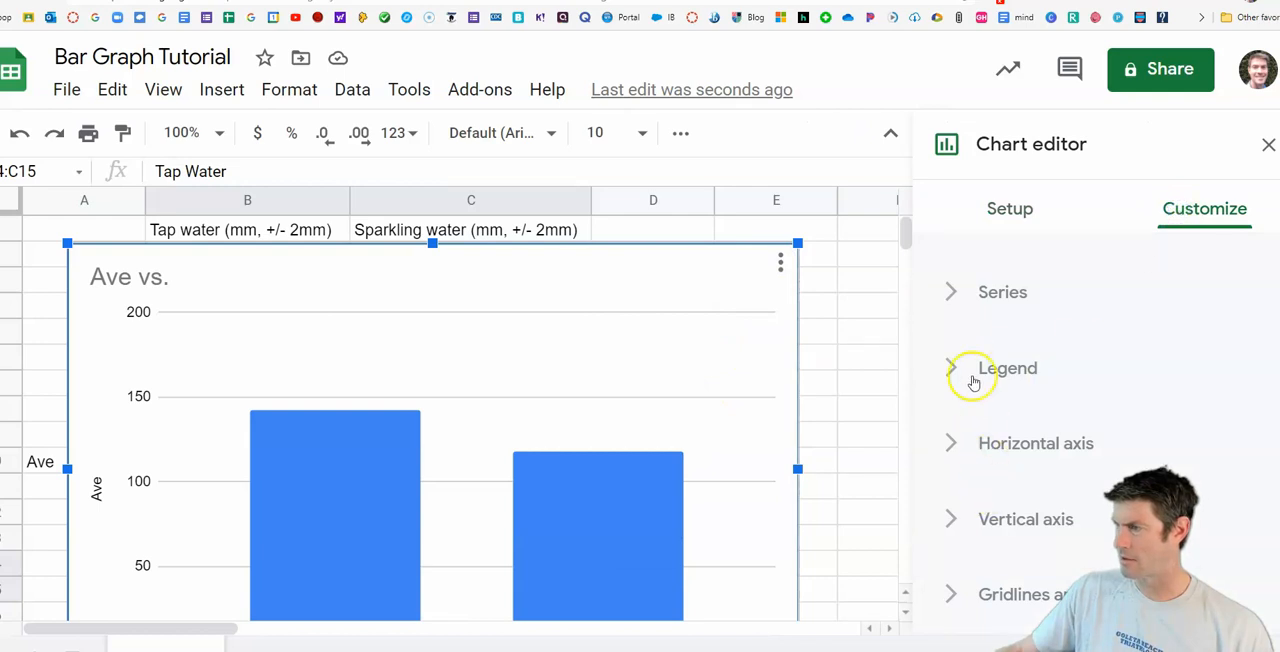
left_click(953, 282)
scroll(957, 410, "down", 3)
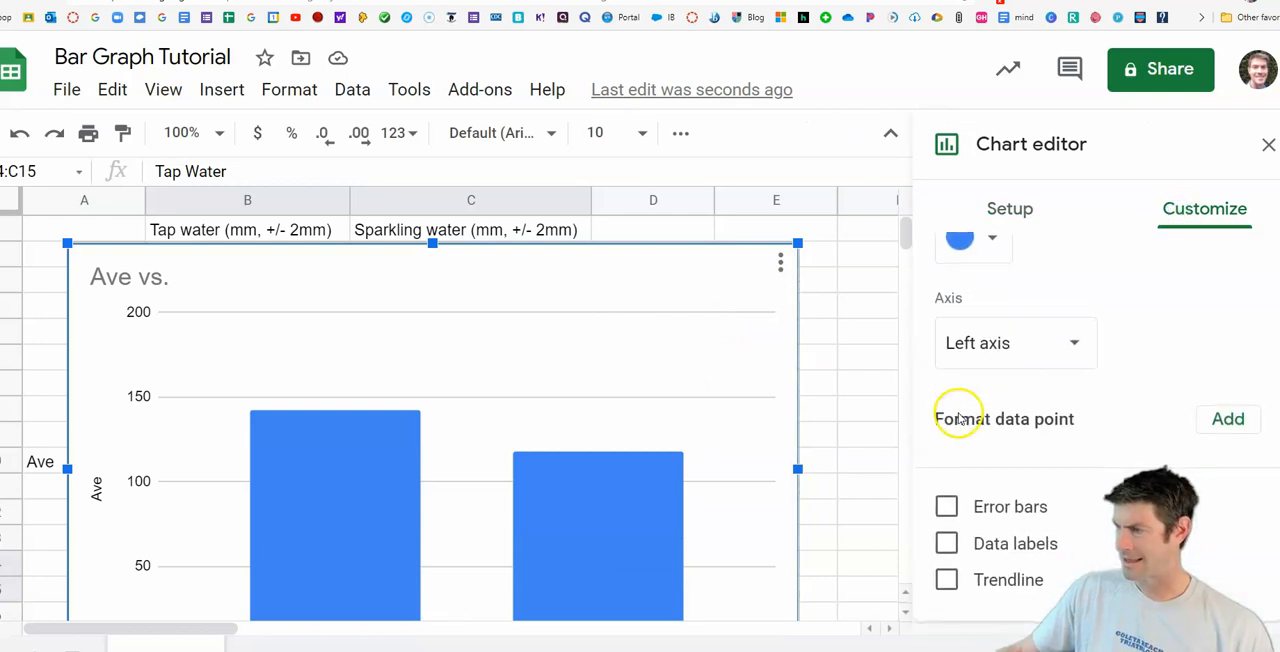
left_click(946, 543)
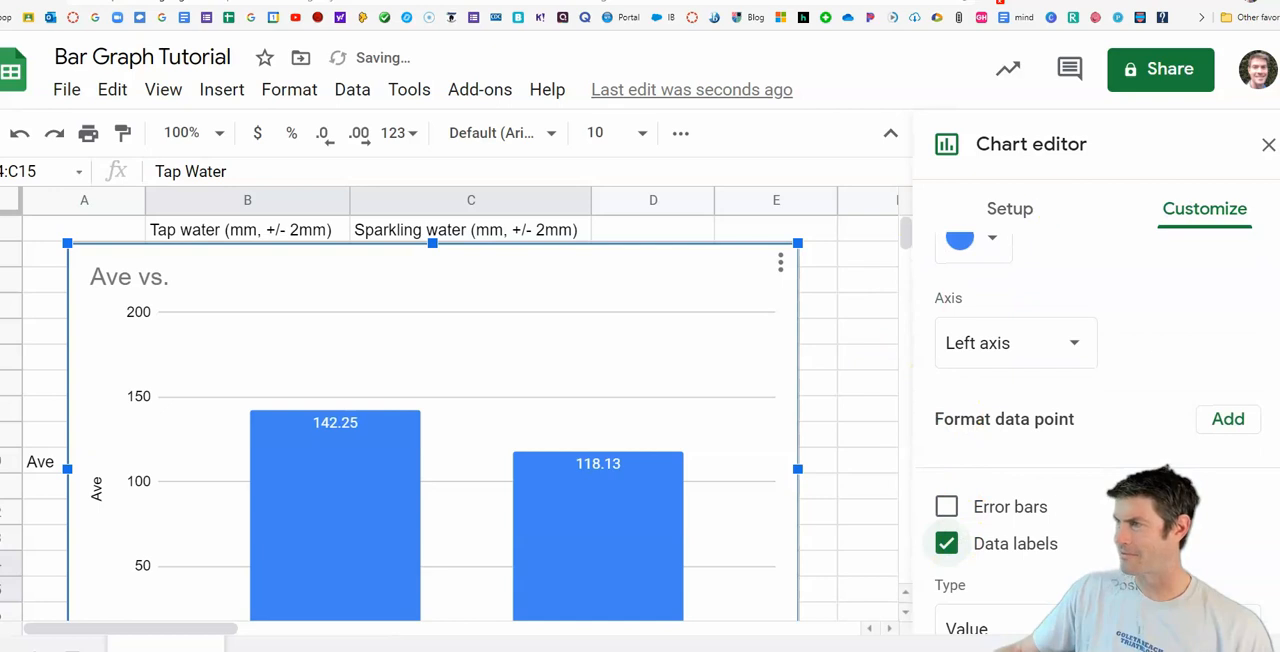
left_click(1266, 145)
Step: Move the chart to the right of the measurements so that it no longer covers the averages table
left_click(222, 268)
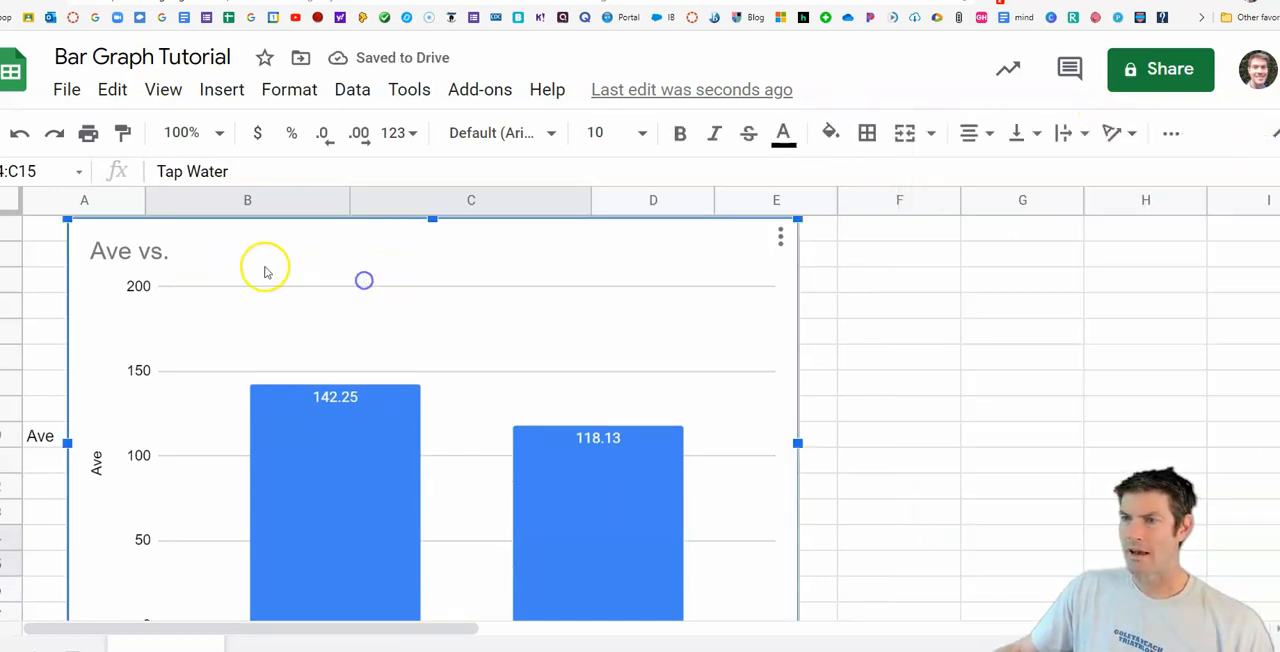
left_click_drag(134, 248, 650, 278)
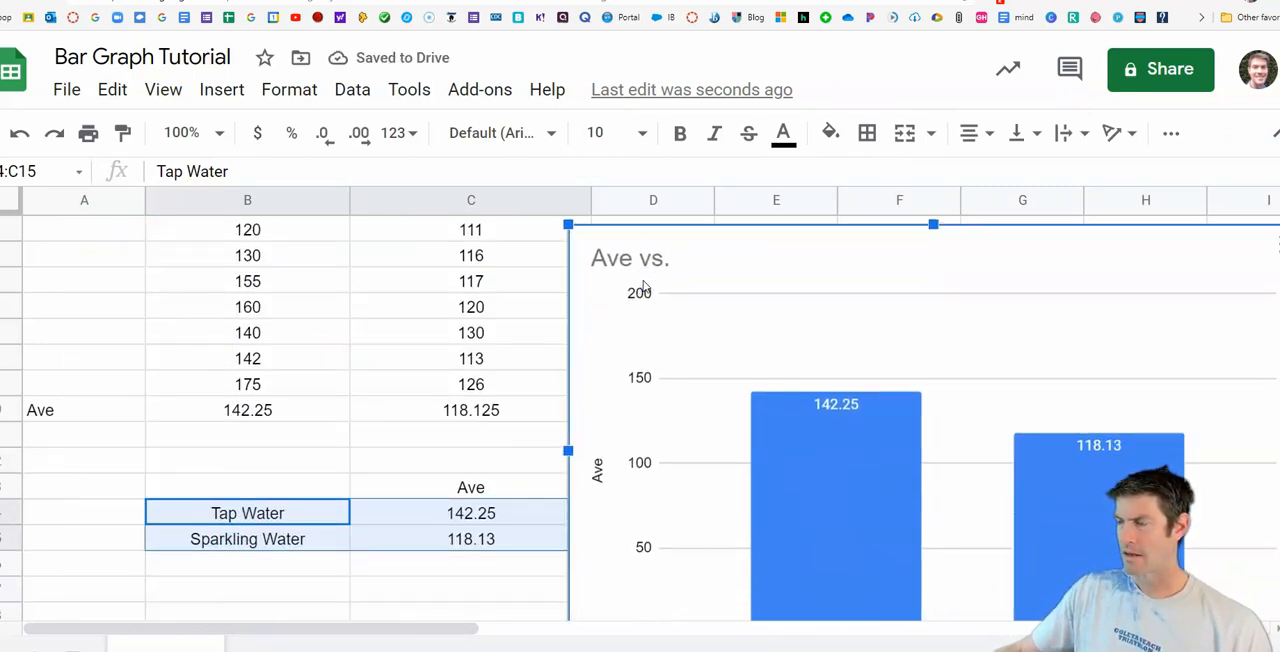
scroll(643, 287, "down", 1)
scroll(643, 287, "up", 2)
left_click_drag(686, 306, 226, 263)
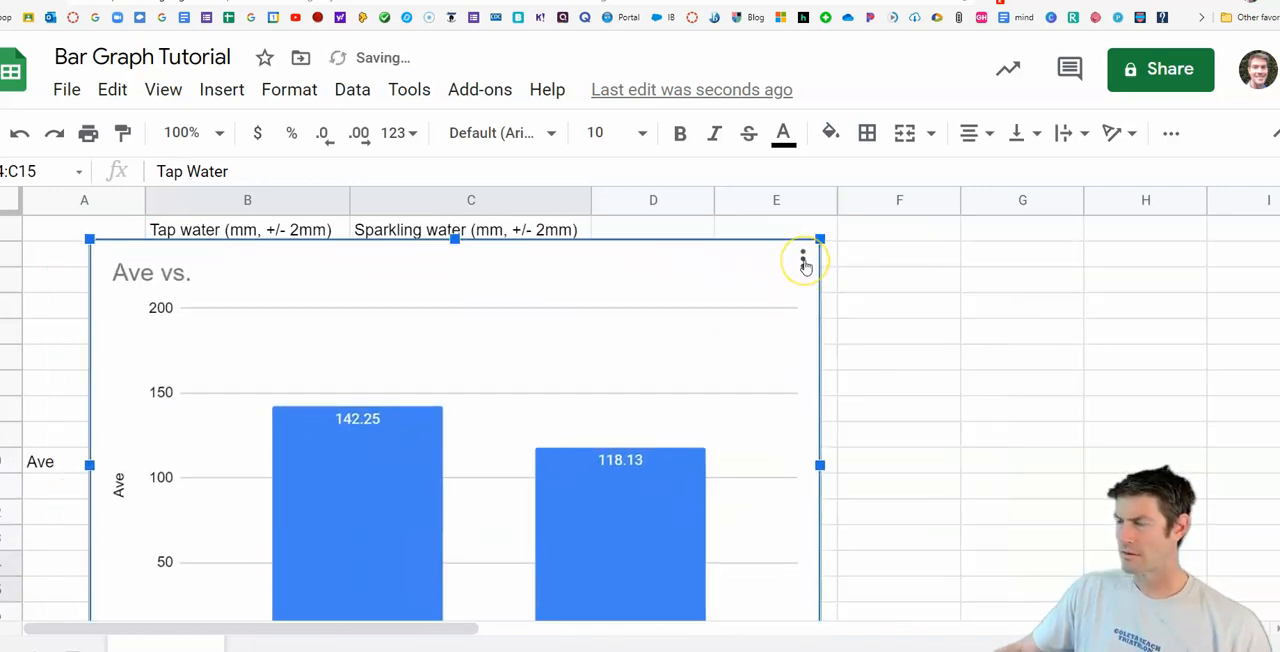
left_click_drag(254, 254, 699, 254)
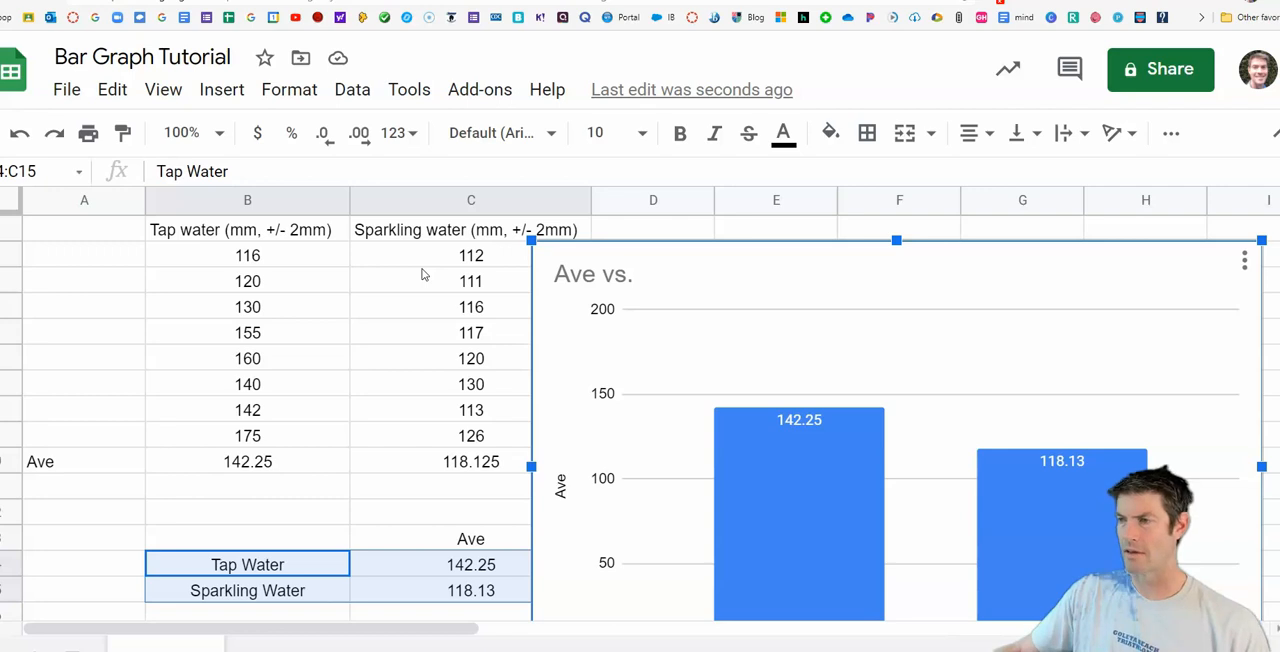
Step: Start the XLMiner Analysis ToolPak add-on and open its Descriptive Statistics analysis
left_click(400, 92)
mouse_move(460, 85)
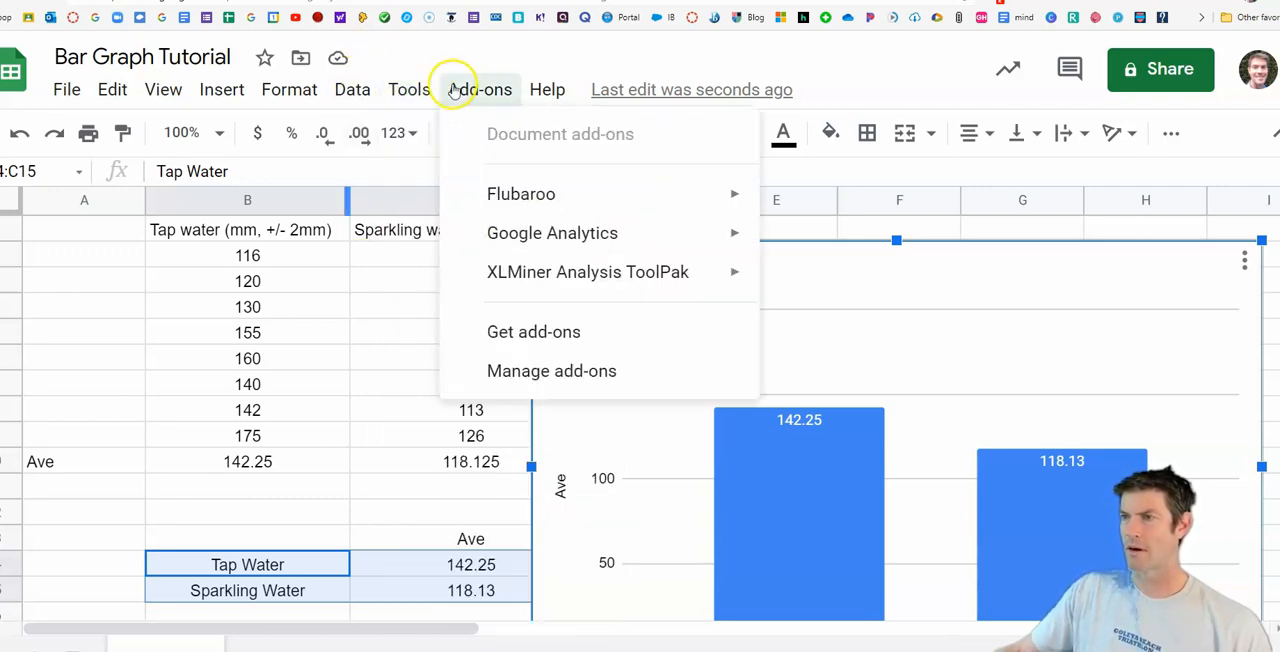
mouse_move(630, 275)
left_click(820, 278)
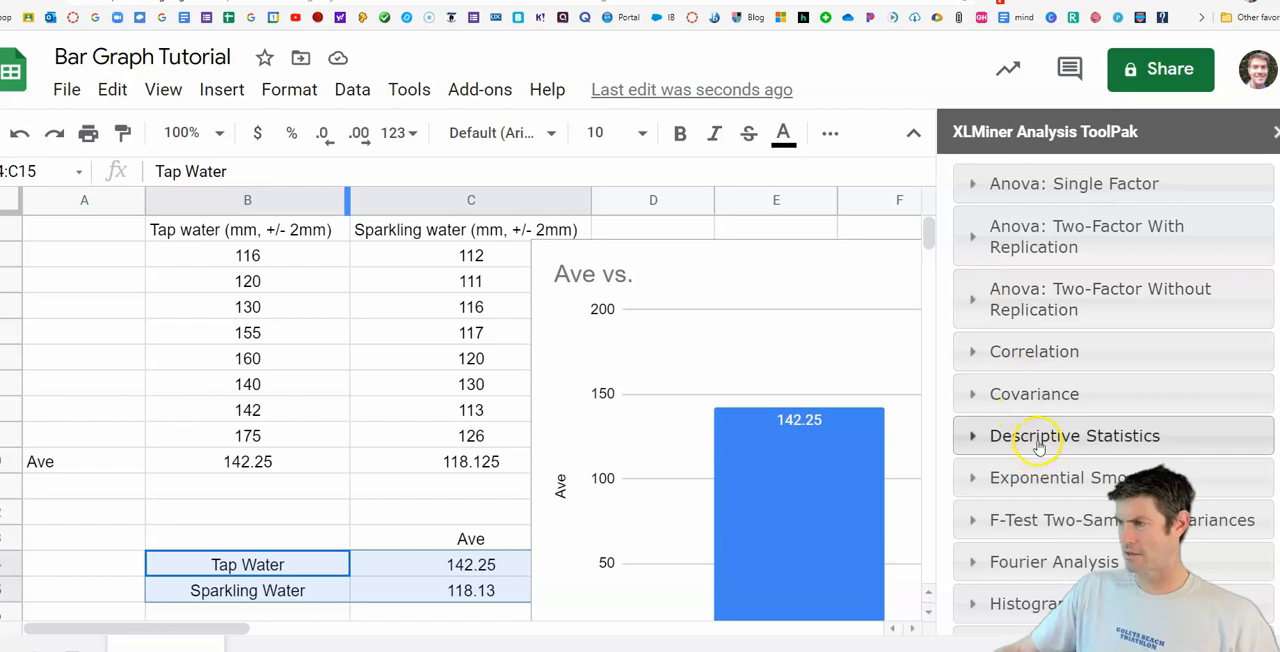
left_click(1038, 446)
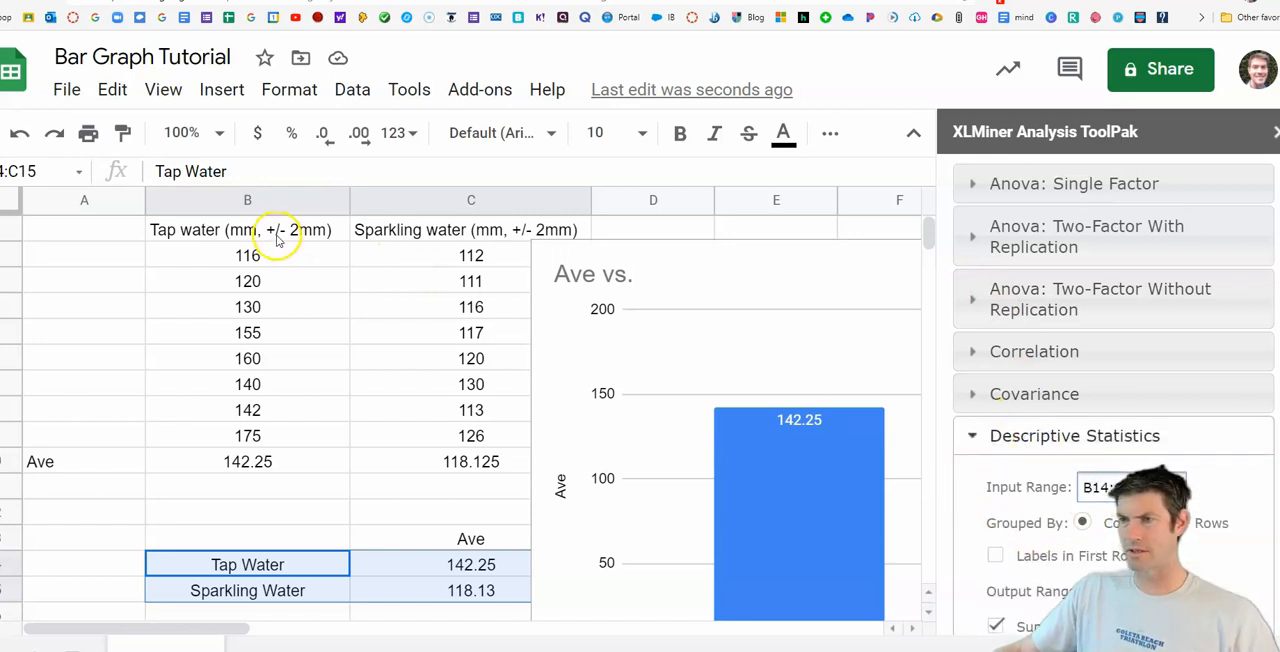
Step: Use B1:C9 as the input range for Descriptive Statistics and treat the first row as labels
left_click_drag(264, 229, 497, 435)
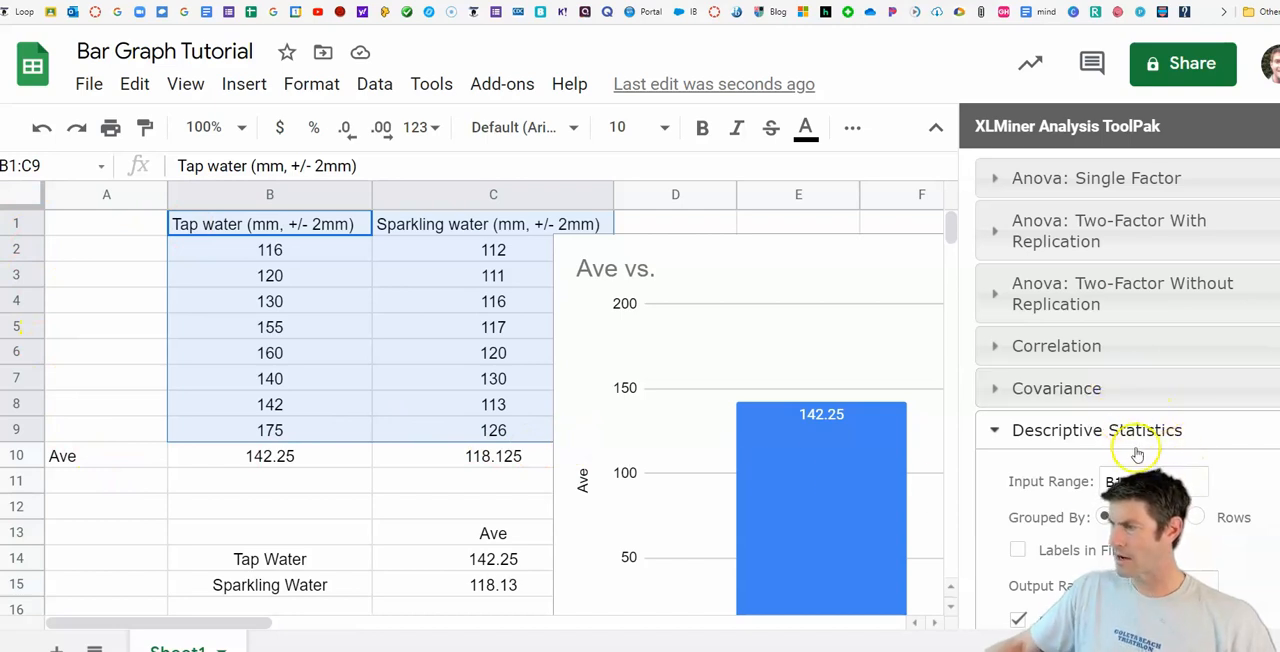
scroll(1150, 470, "down", 3)
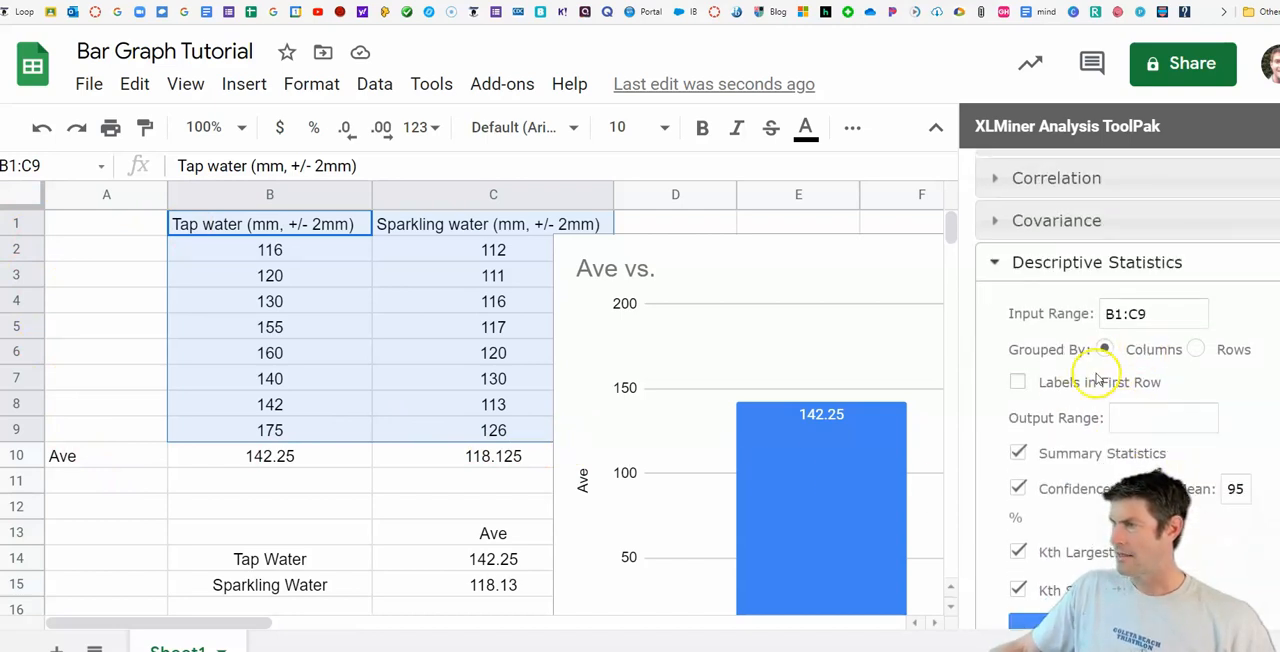
left_click(1018, 382)
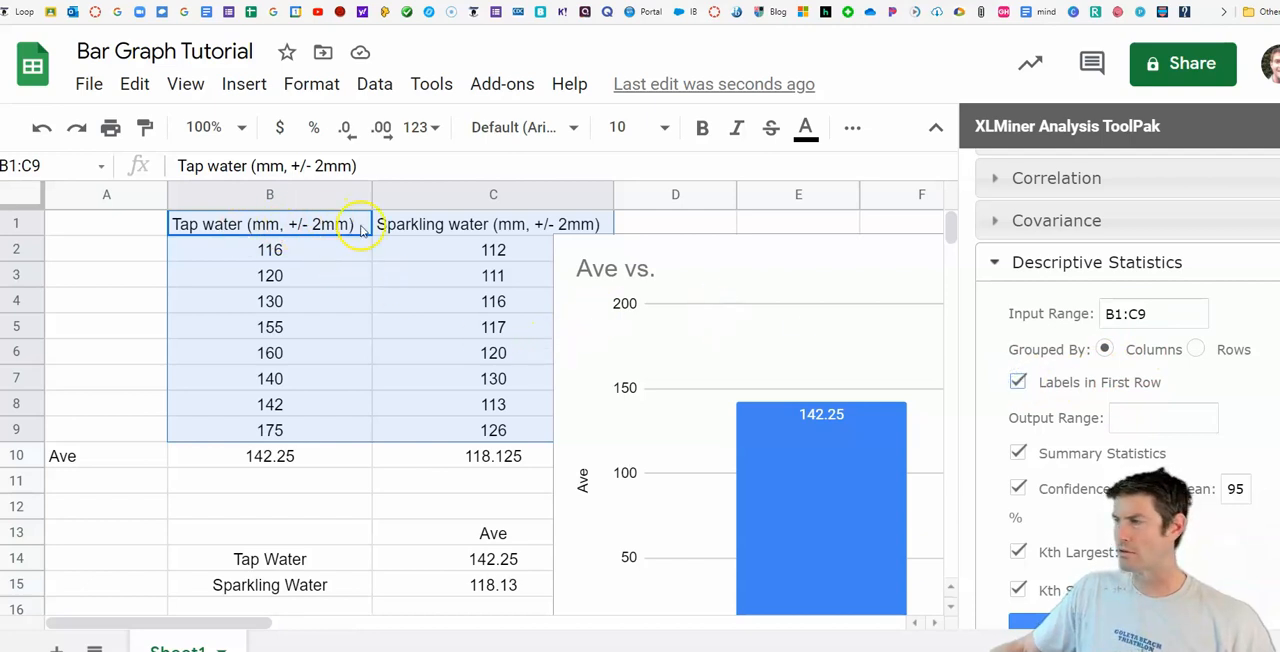
Step: Set the Descriptive Statistics output range to B17 and run the analysis
scroll(340, 440, "down", 3)
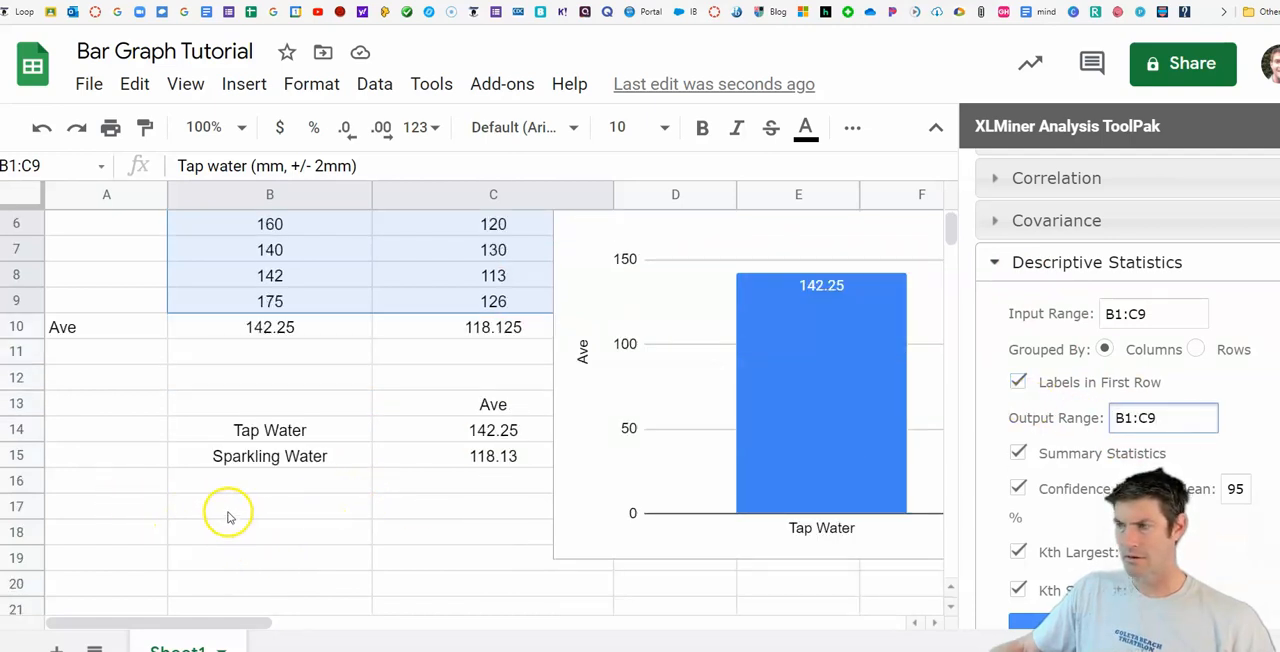
left_click(229, 512)
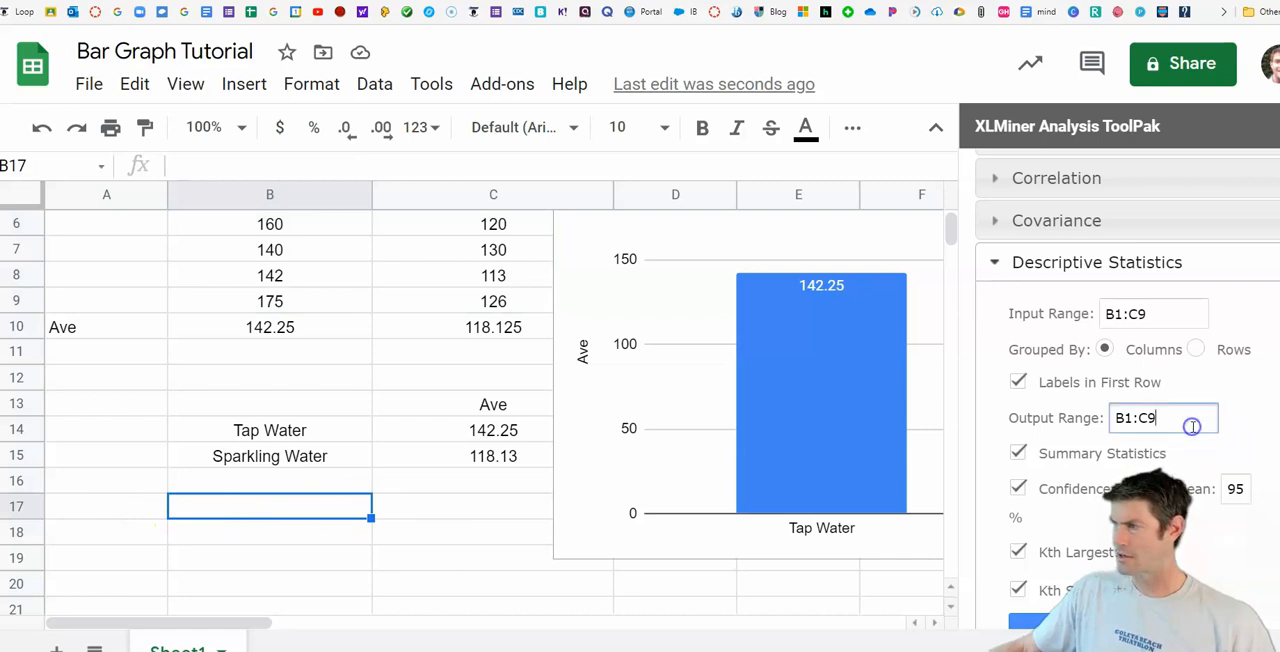
left_click(1162, 421)
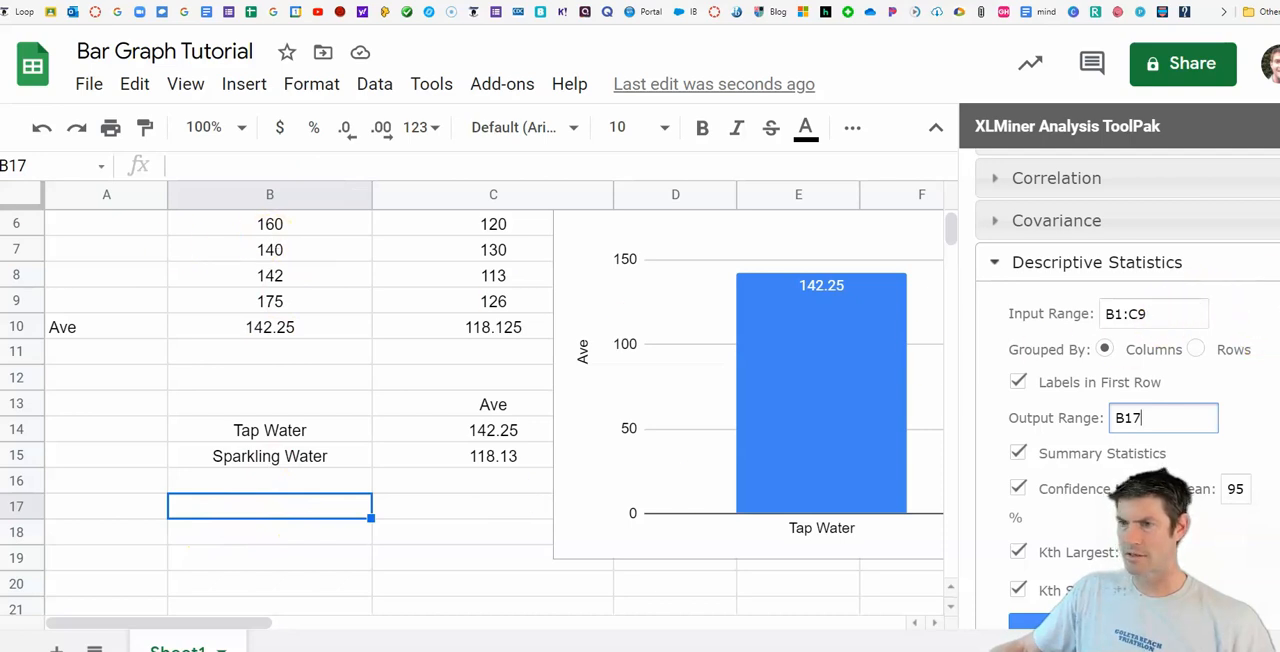
scroll(330, 320, "up", 2)
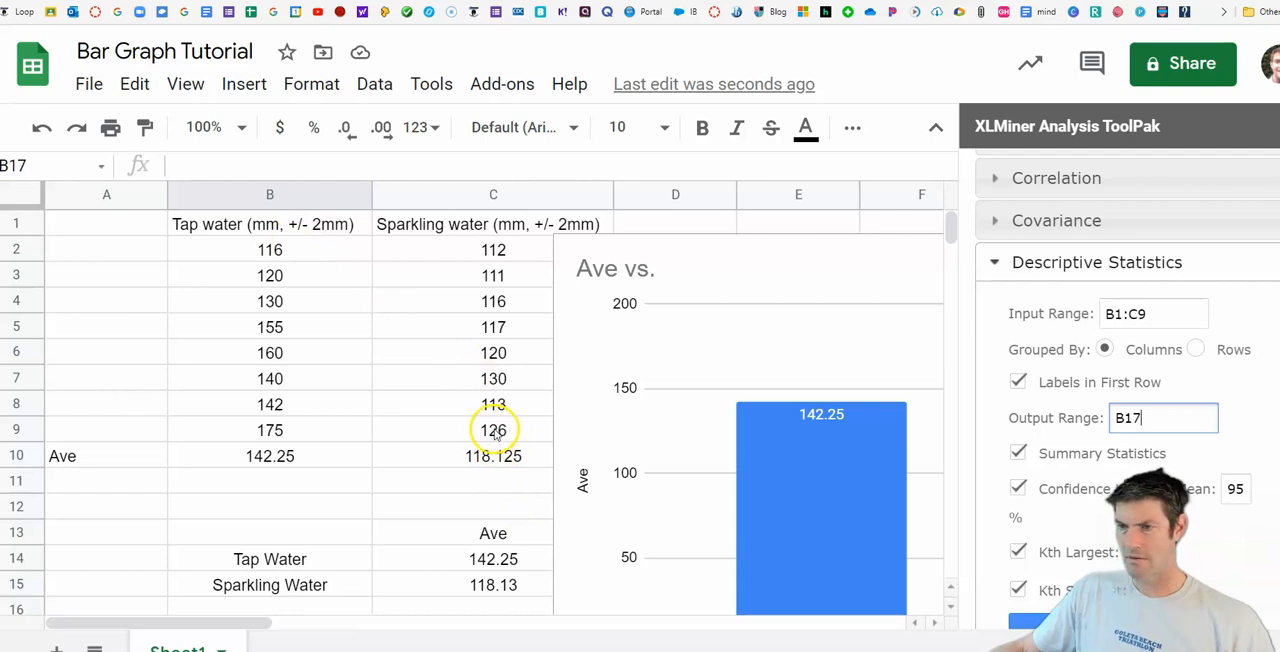
scroll(1118, 380, "down", 3)
scroll(1118, 380, "down", 1)
left_click(1055, 296)
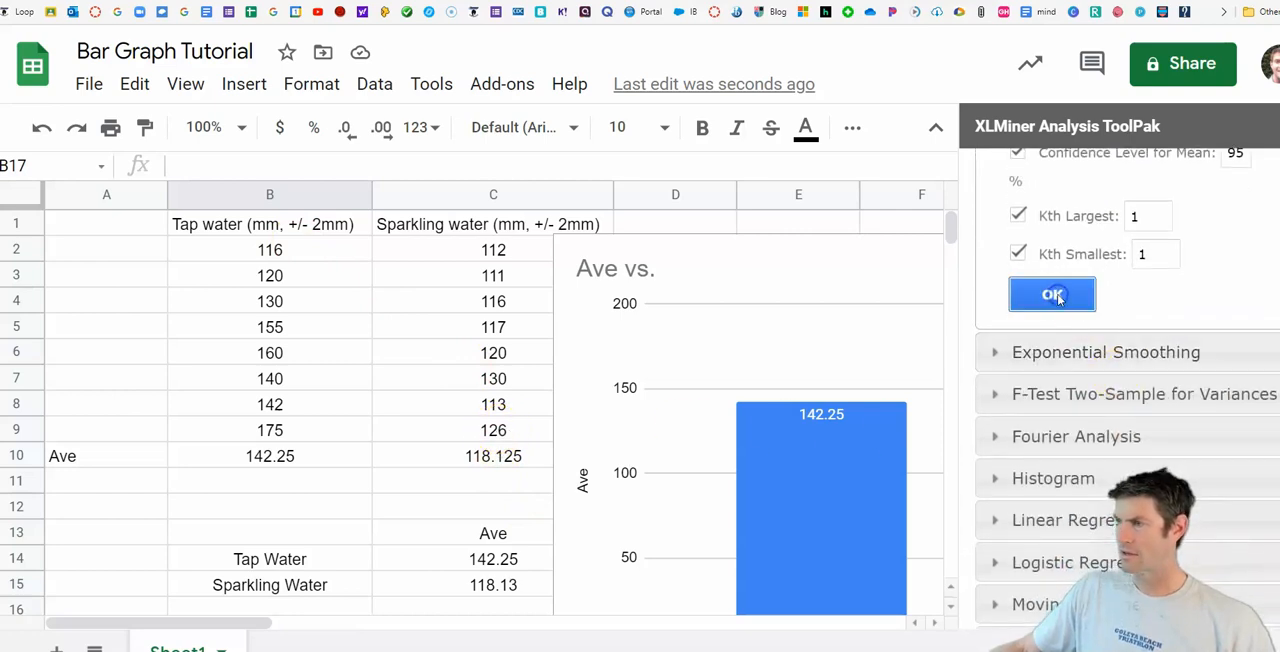
scroll(506, 468, "down", 2)
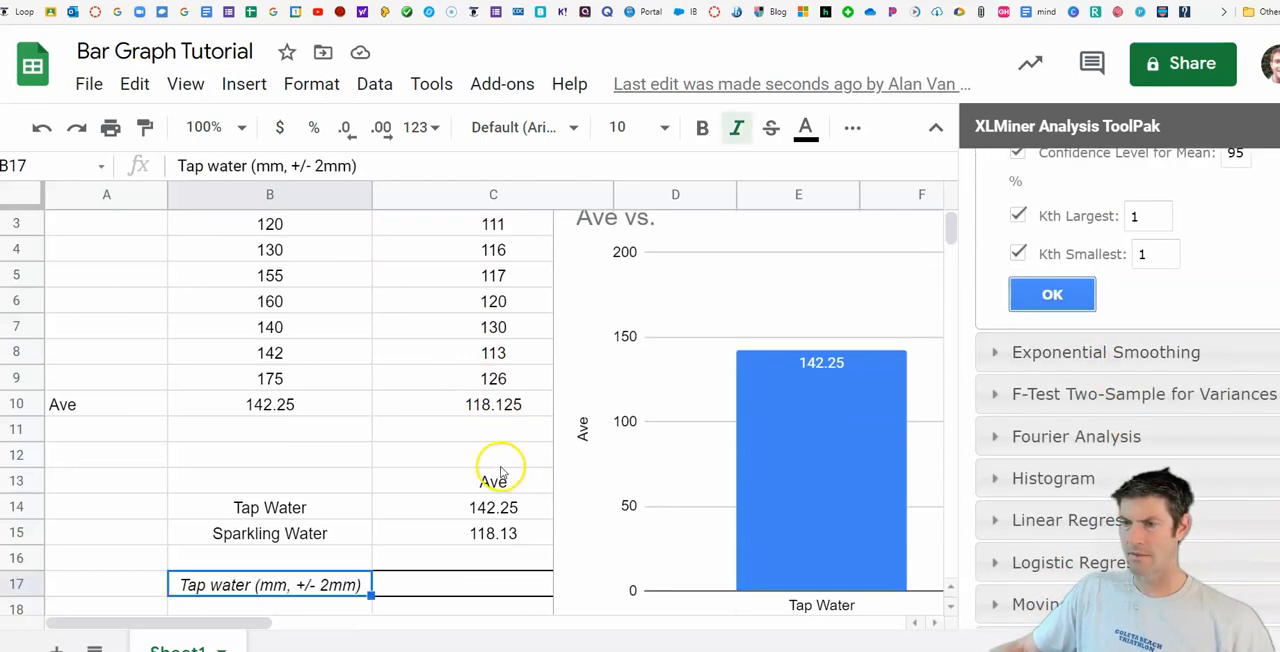
scroll(404, 472, "down", 2)
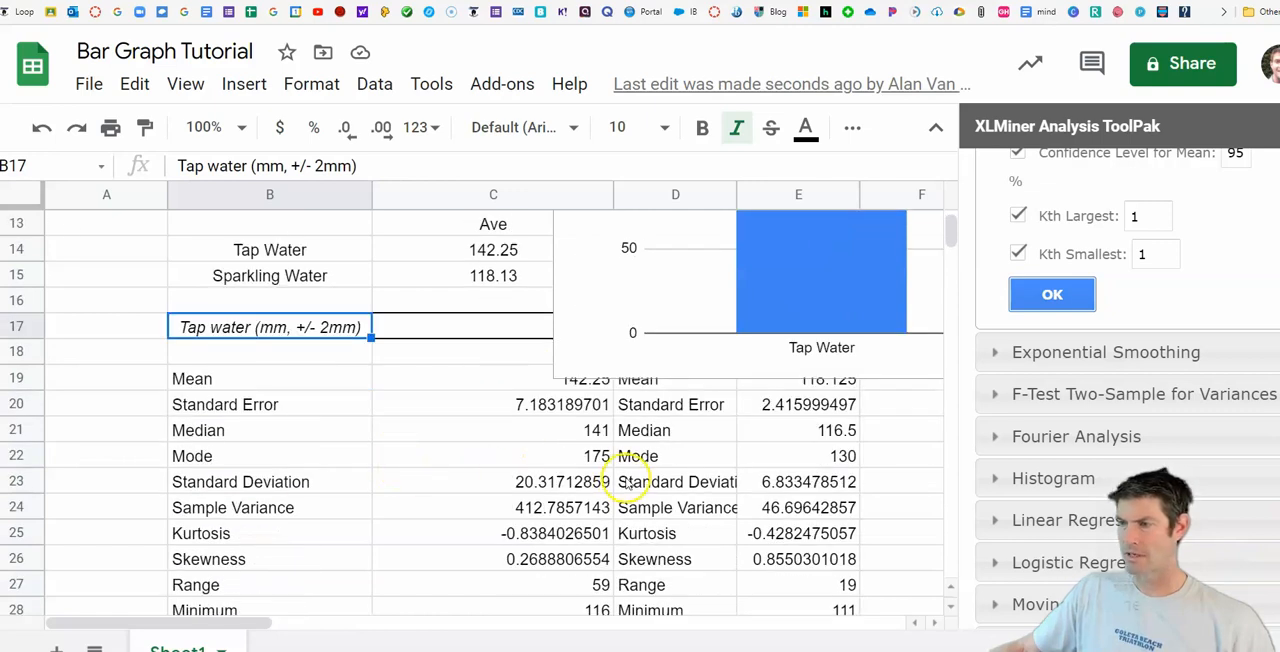
Step: Check the tap water standard deviation in C23 and move the chart right to clear column D beside the averages table
left_click(566, 483)
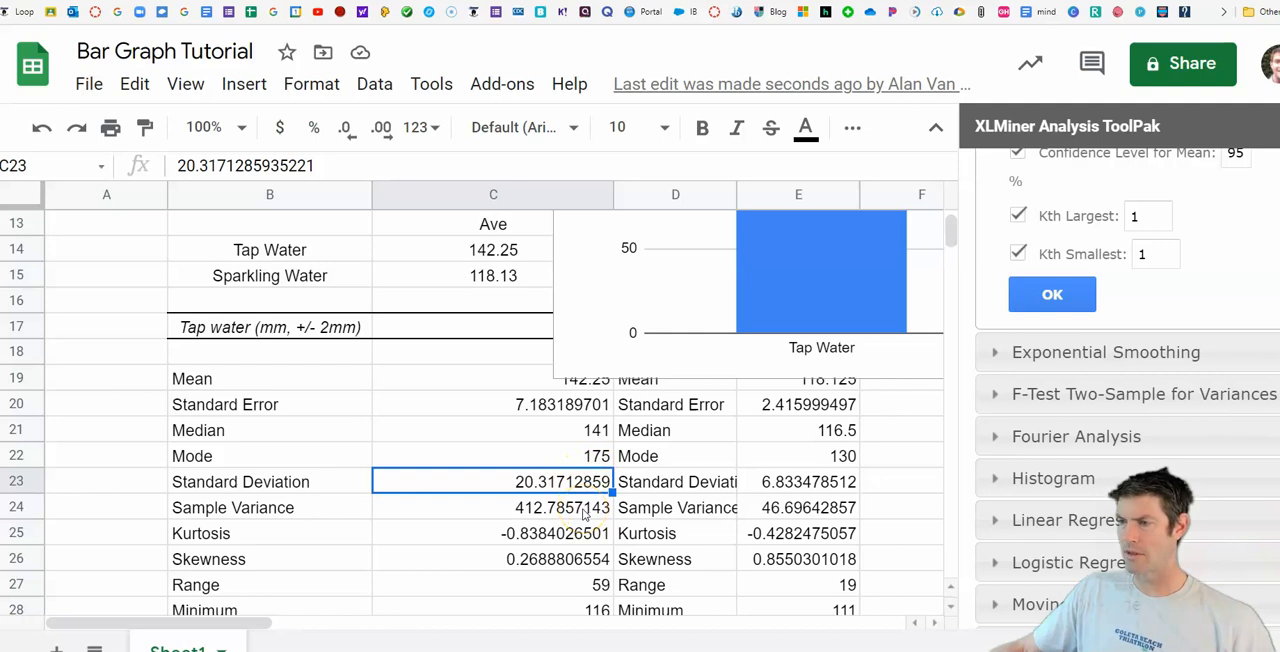
scroll(586, 513, "up", 5)
scroll(586, 503, "down", 1)
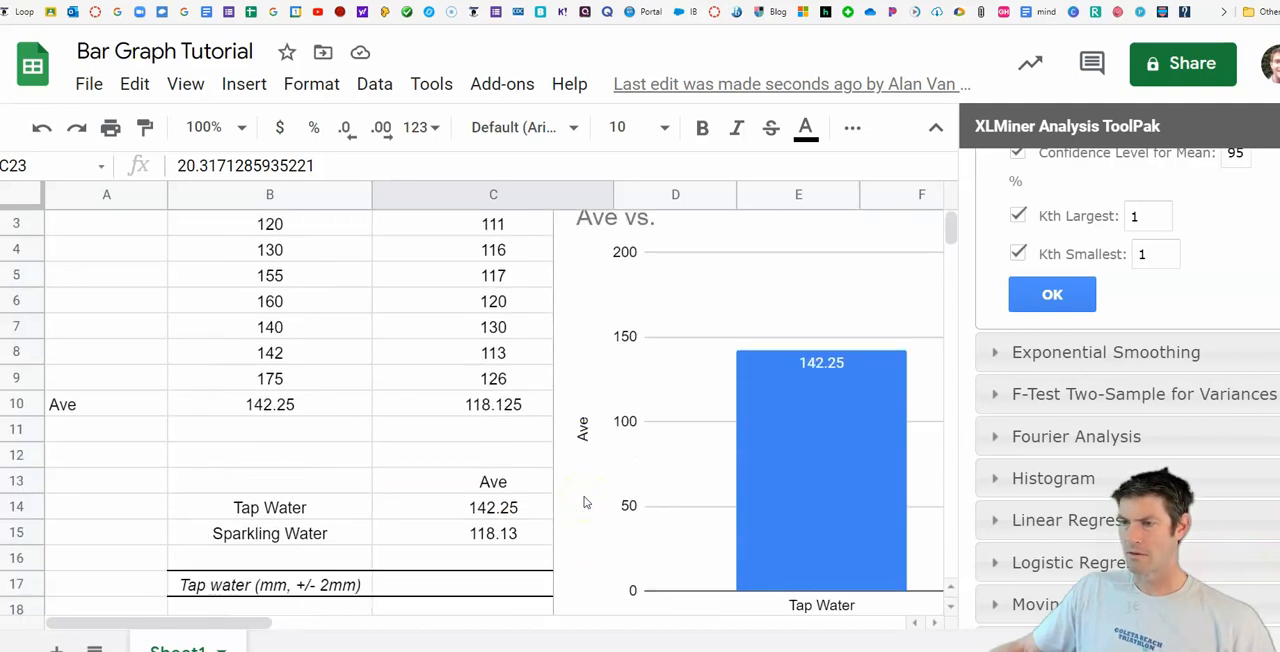
left_click_drag(229, 623, 286, 621)
left_click_drag(486, 243, 723, 271)
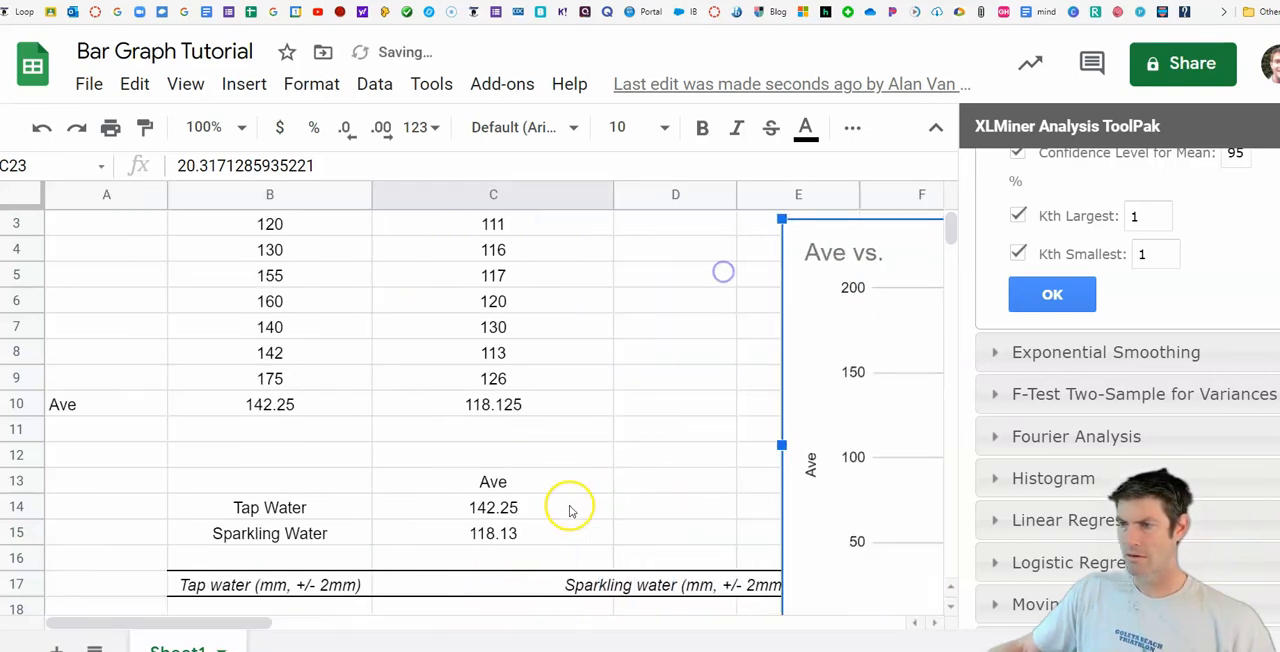
Step: Enter 20 in D14 as the rounded standard deviation for tap water
left_click(641, 505)
type("20.3")
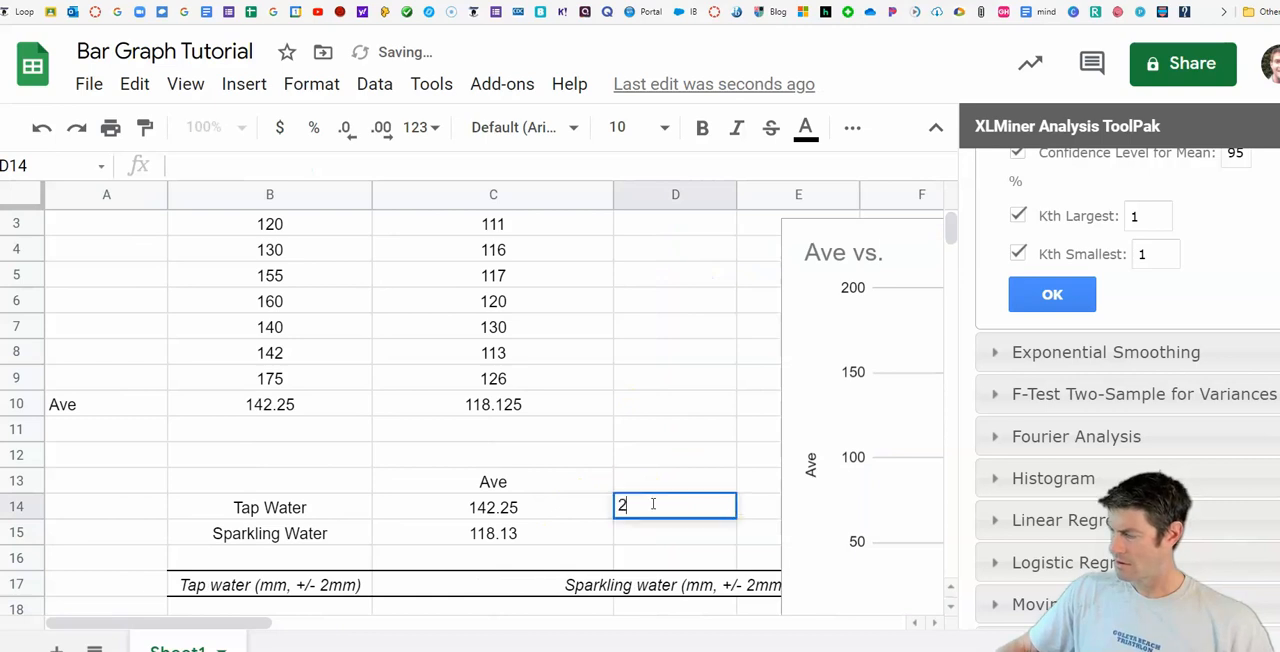
key("BackSpace")
key("BackSpace")
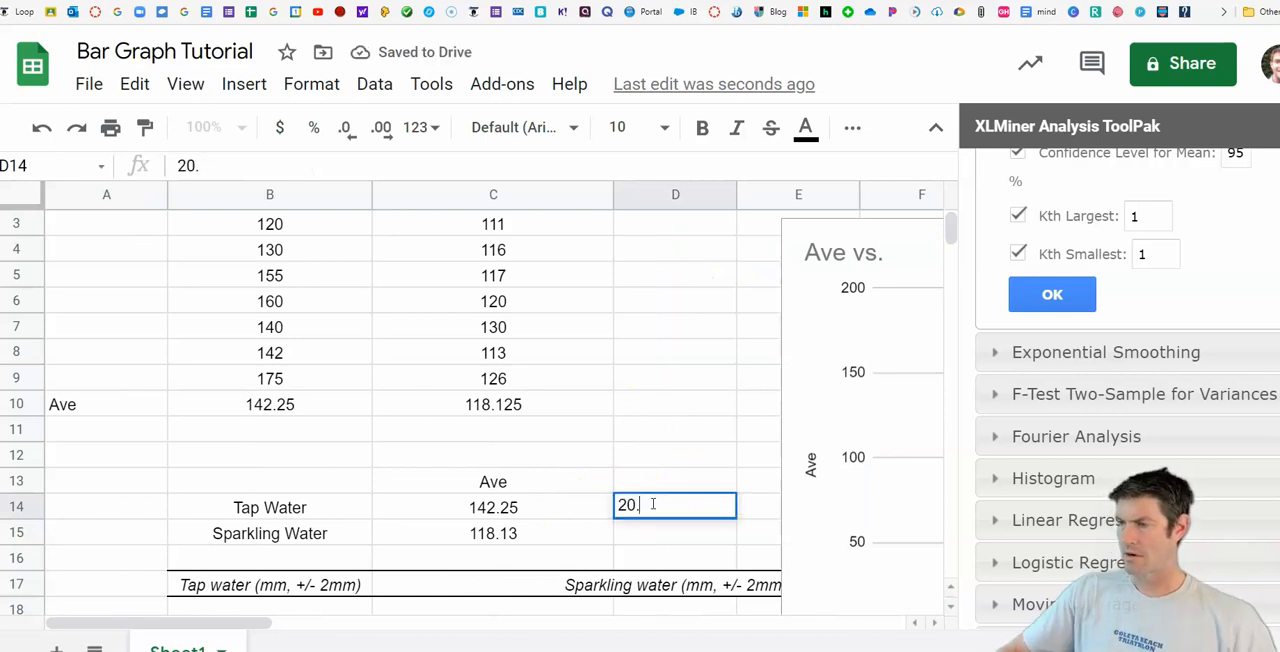
scroll(593, 490, "down", 3)
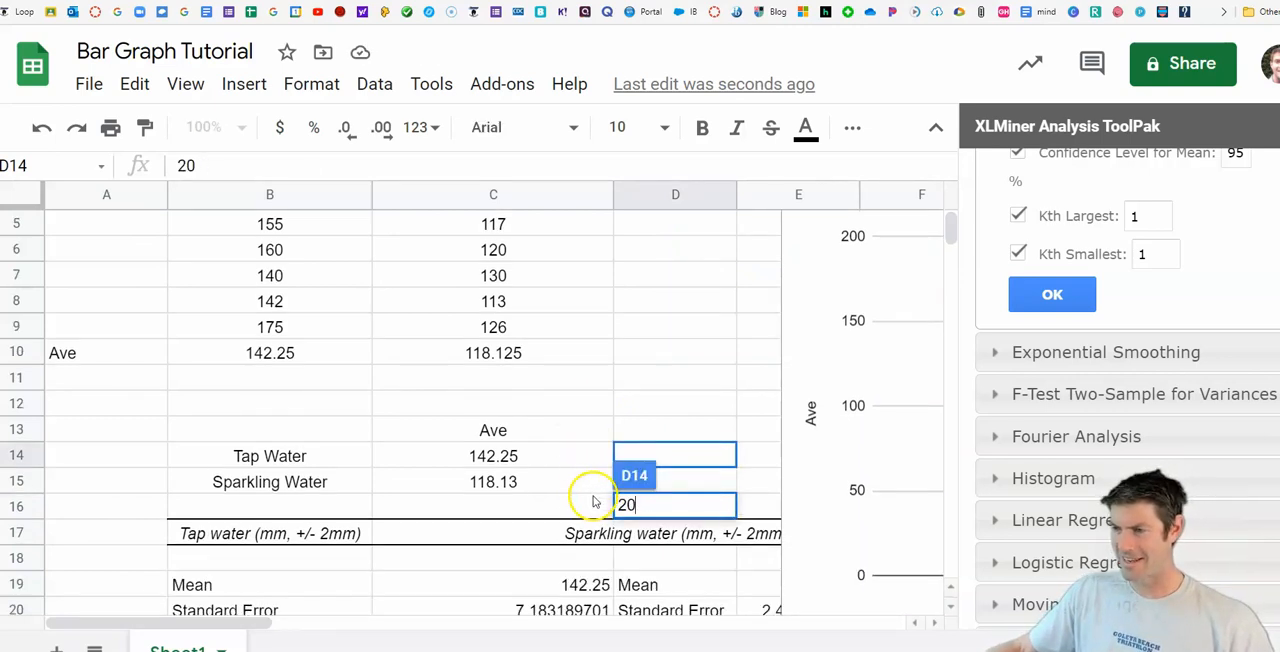
scroll(620, 600, "down", 1)
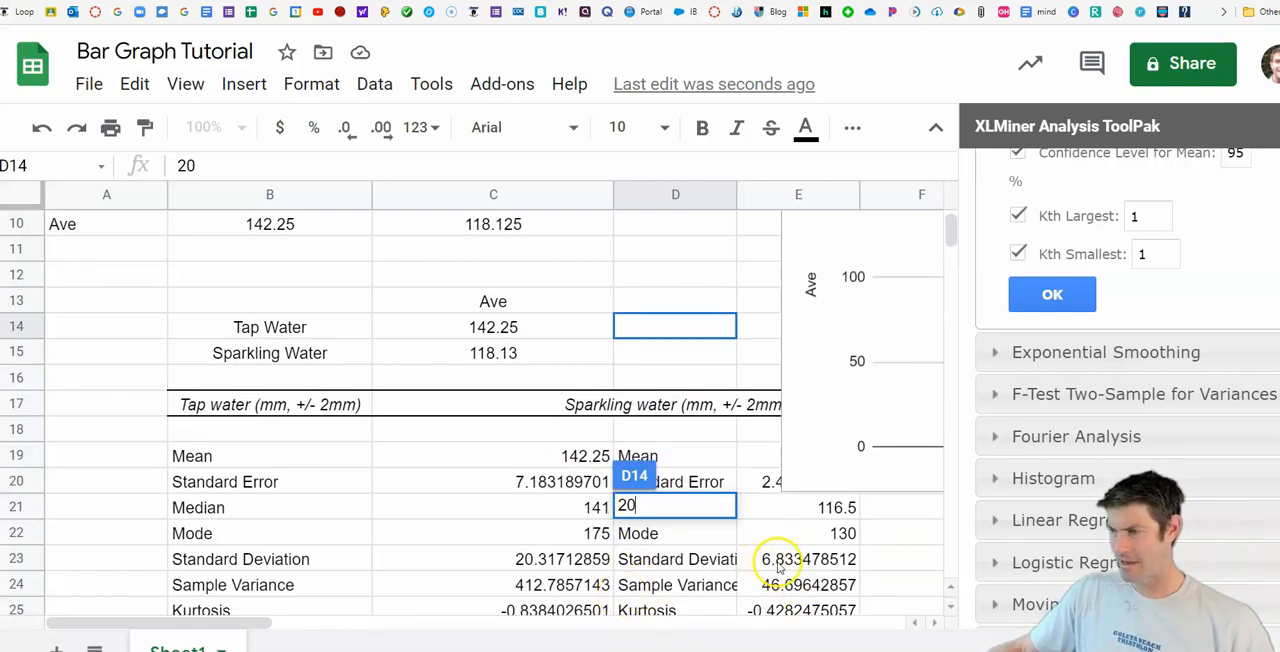
scroll(735, 537, "up", 3)
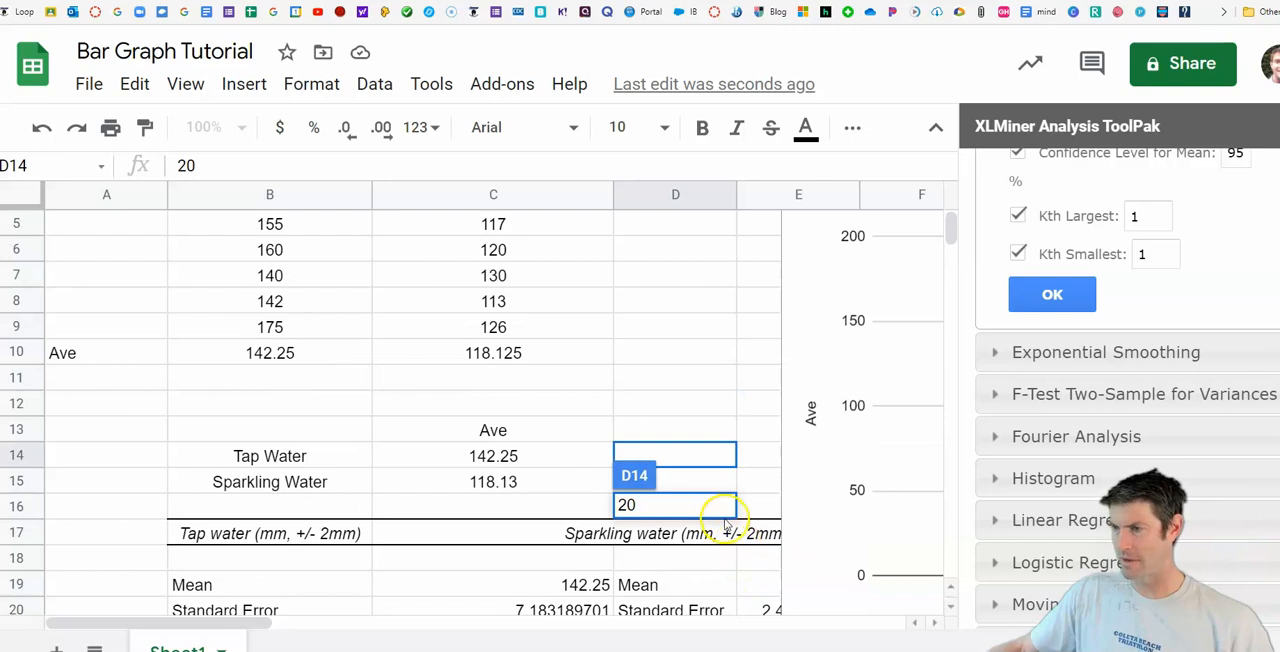
left_click(557, 399)
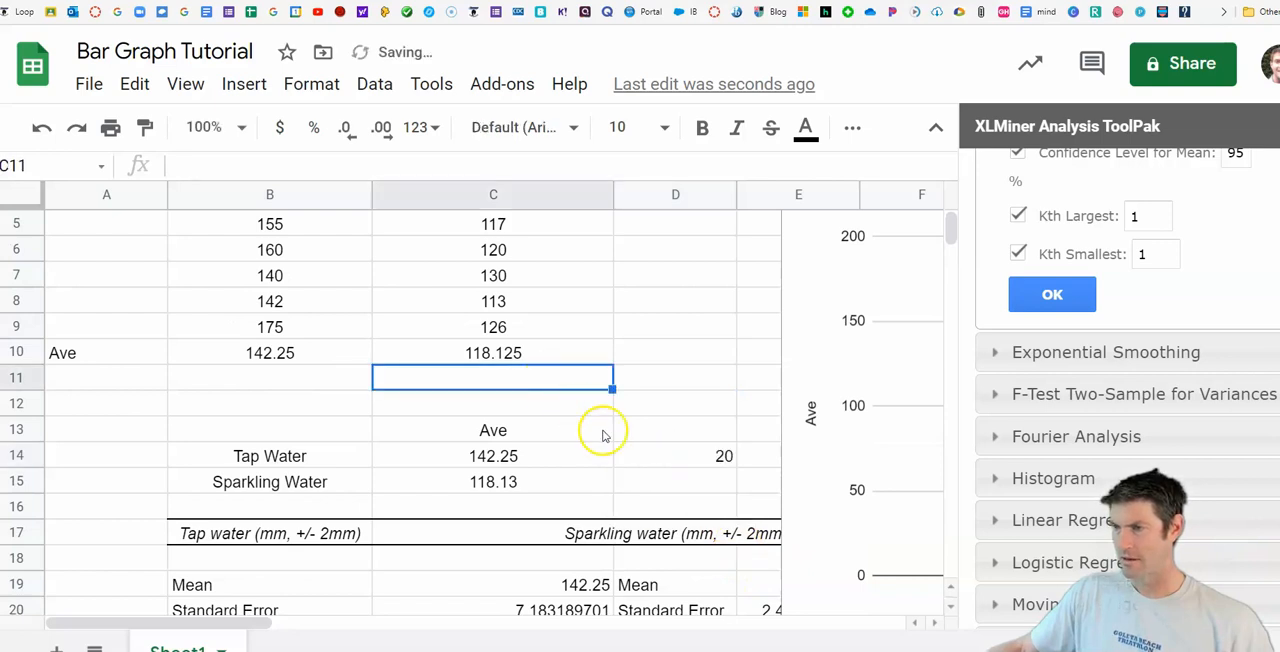
Step: Enter 7 in D15 as the rounded standard deviation for sparkling water
left_click(650, 477)
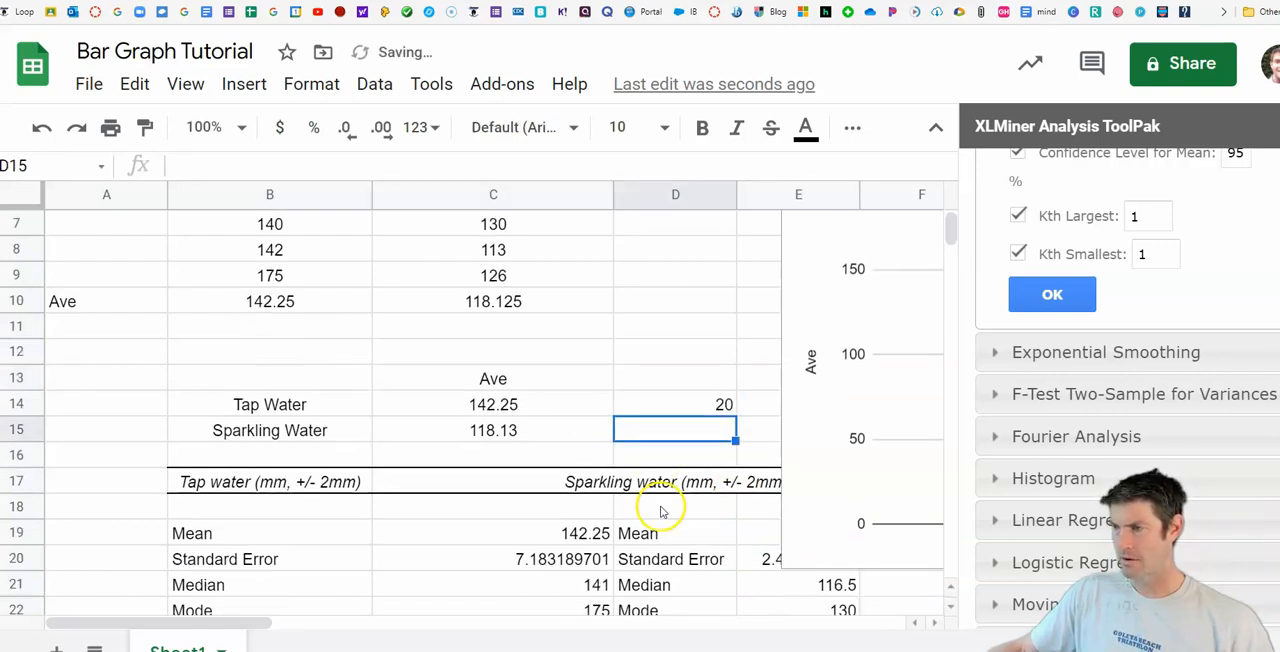
type("7")
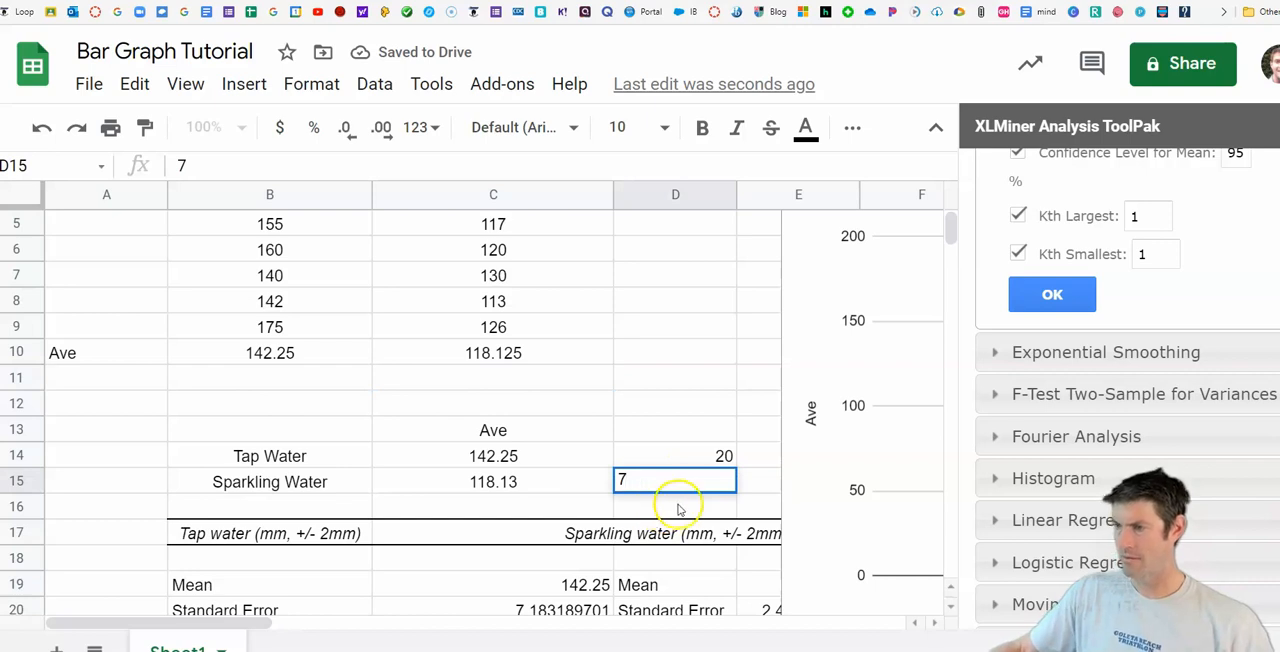
left_click(606, 507)
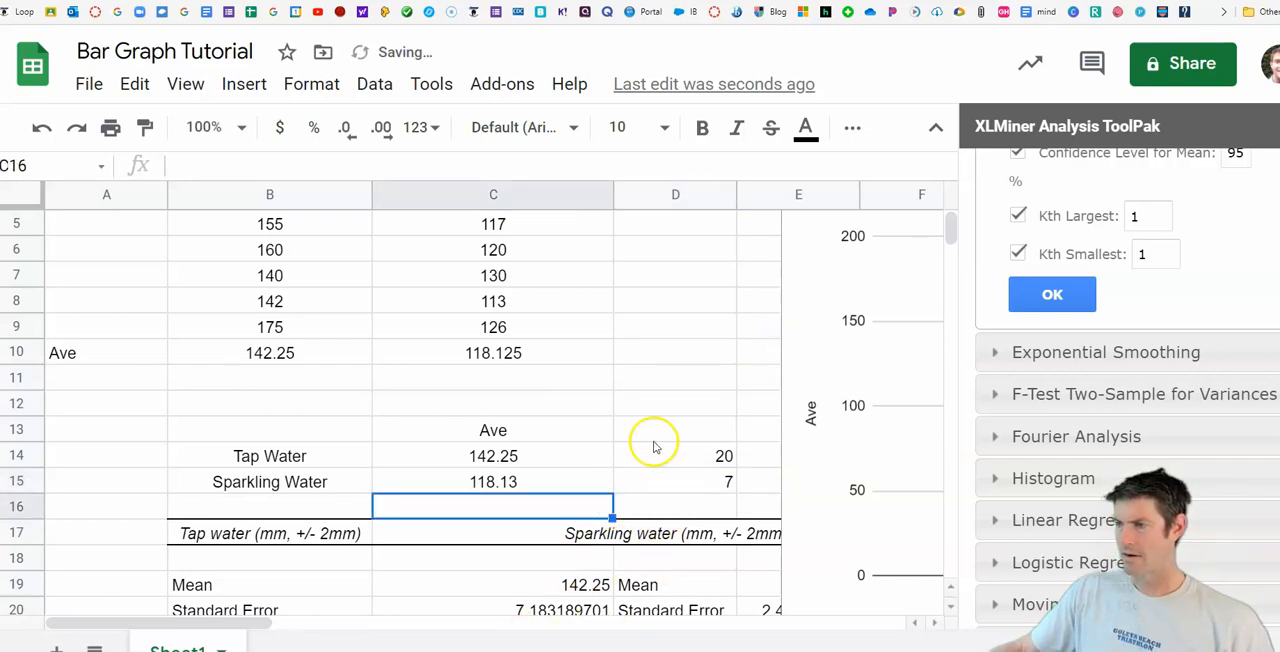
Step: Add the heading "std dev" in D13 above the two standard deviation values
left_click_drag(257, 625, 373, 618)
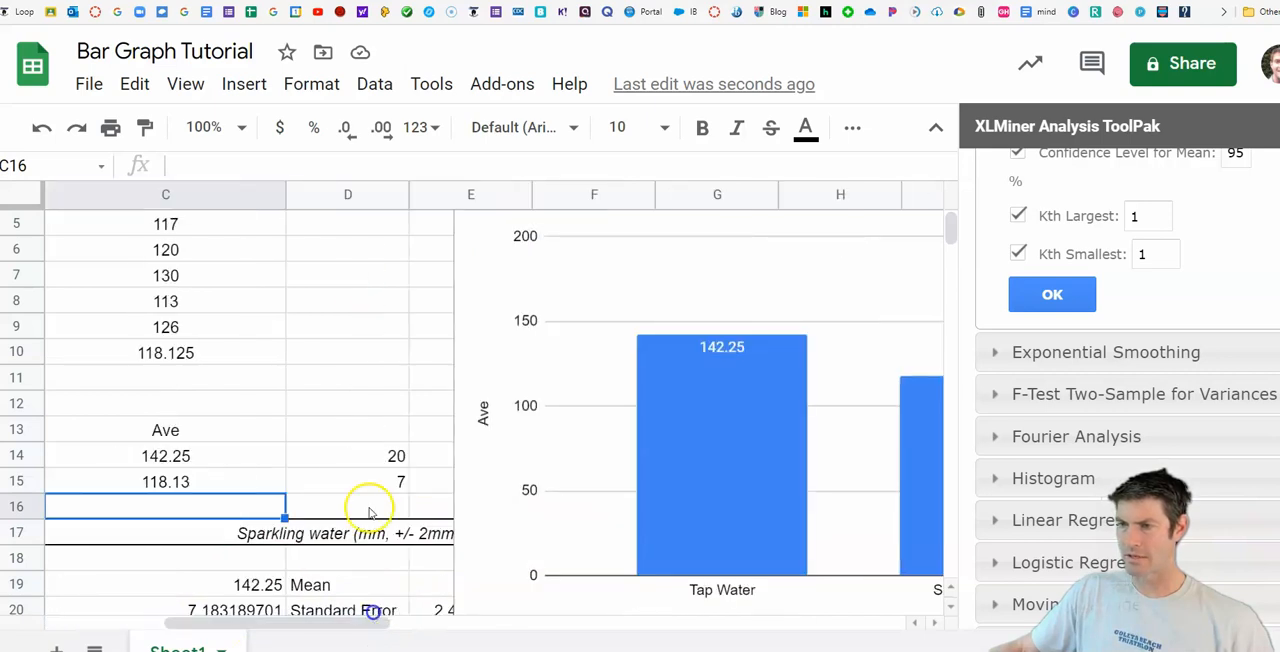
left_click(357, 431)
type("stf")
key("BackSpace")
type("d  ")
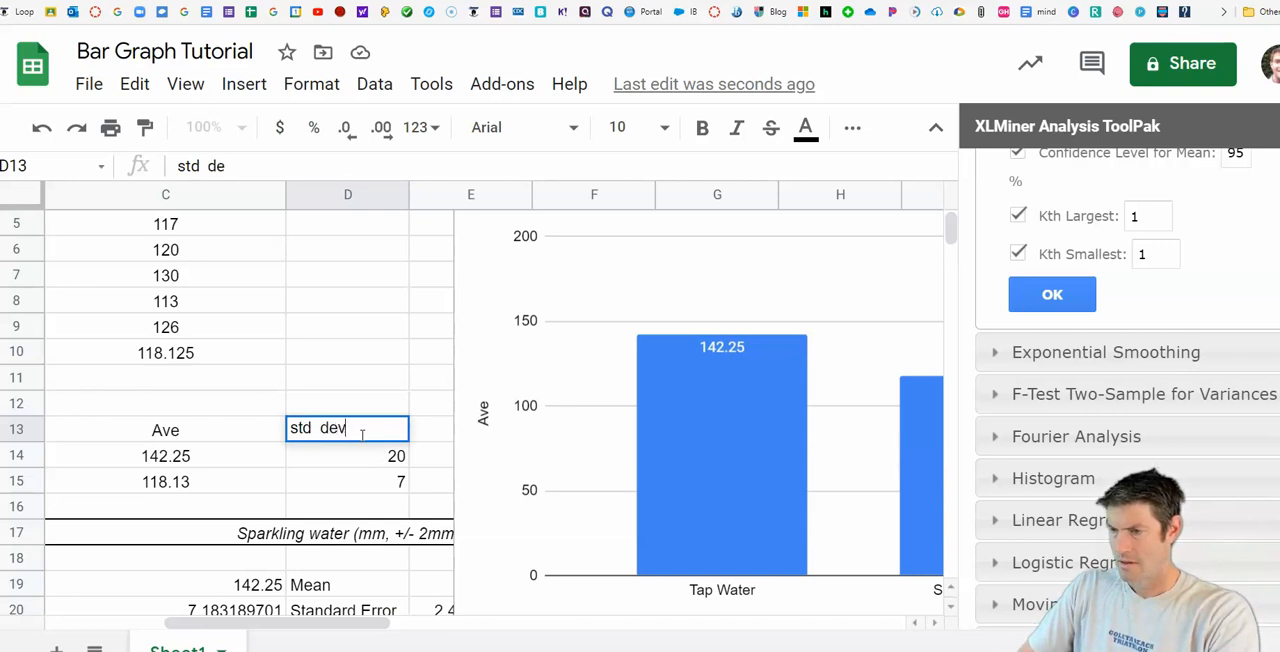
type("dev")
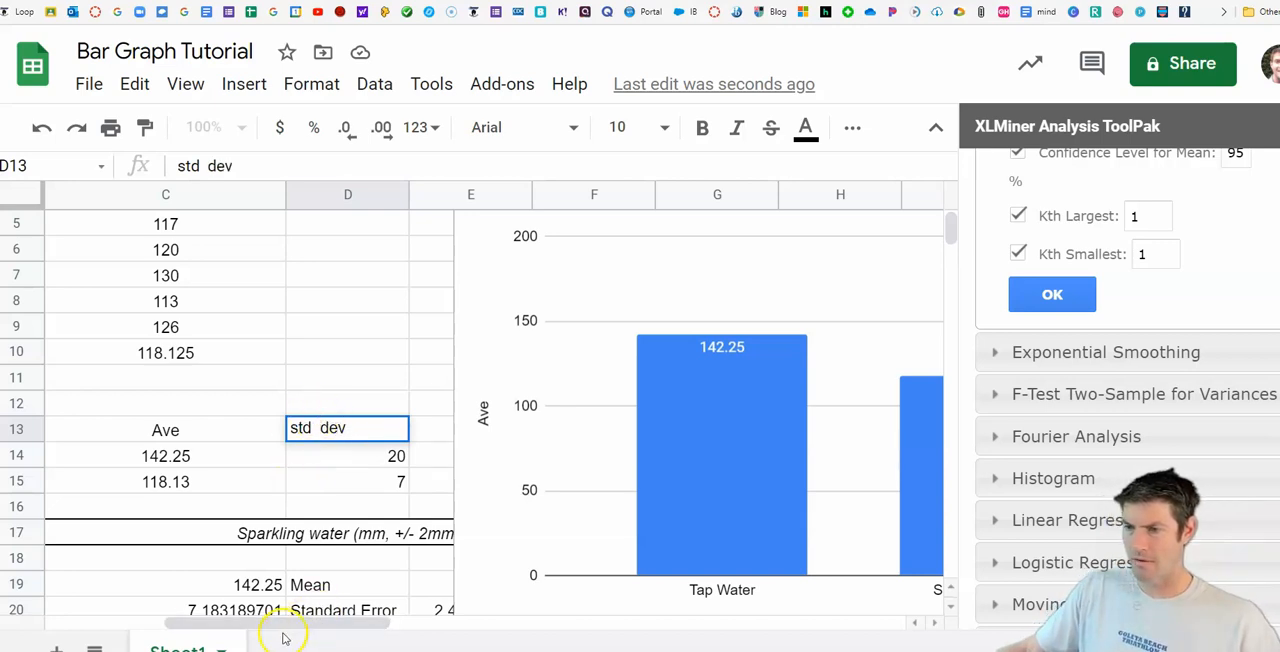
mouse_move(300, 624)
left_mouse_down()
mouse_move(329, 622)
mouse_move(297, 628)
left_mouse_up()
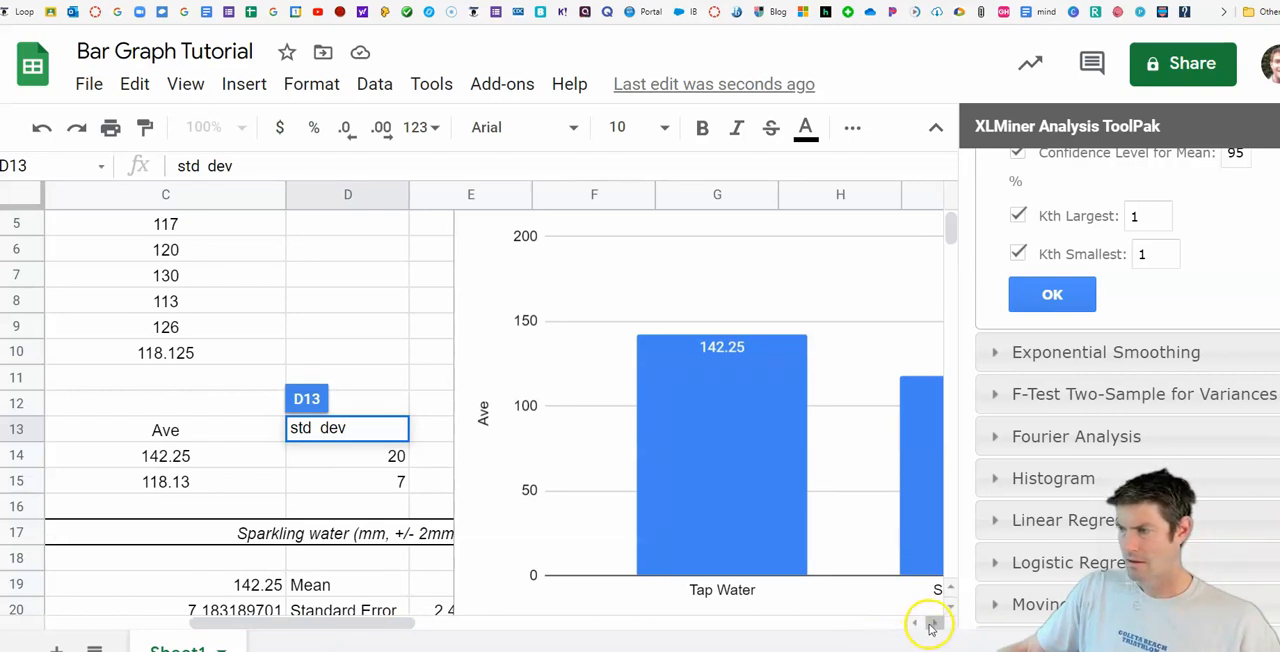
left_click_drag(378, 624, 370, 622)
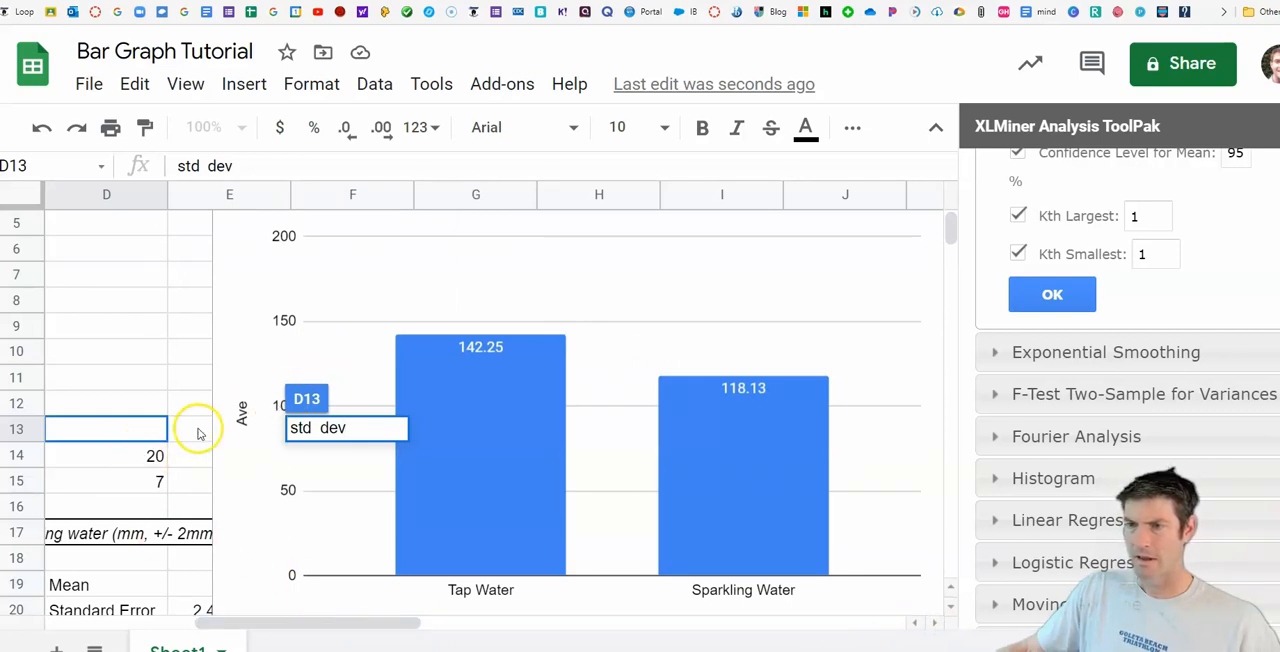
left_click(133, 428)
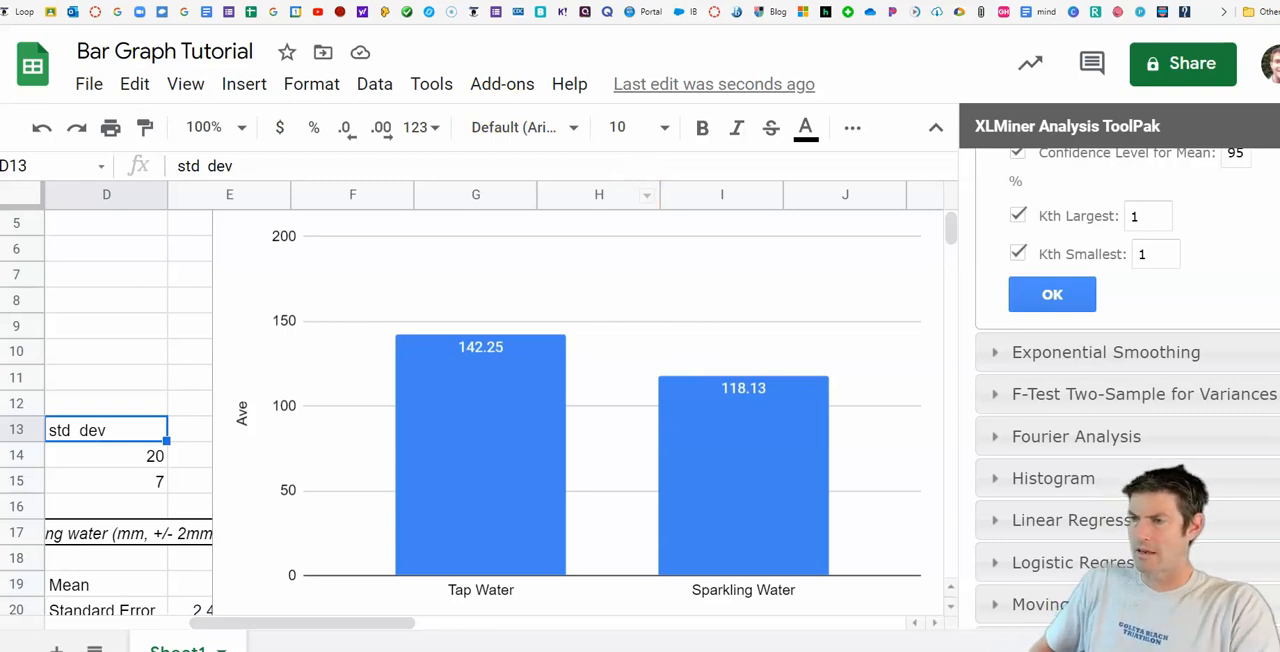
mouse_move(580, 317)
left_mouse_down()
mouse_move(581, 328)
mouse_move(609, 306)
left_mouse_up()
mouse_move(573, 358)
left_mouse_down()
mouse_move(606, 356)
mouse_move(621, 337)
left_mouse_up()
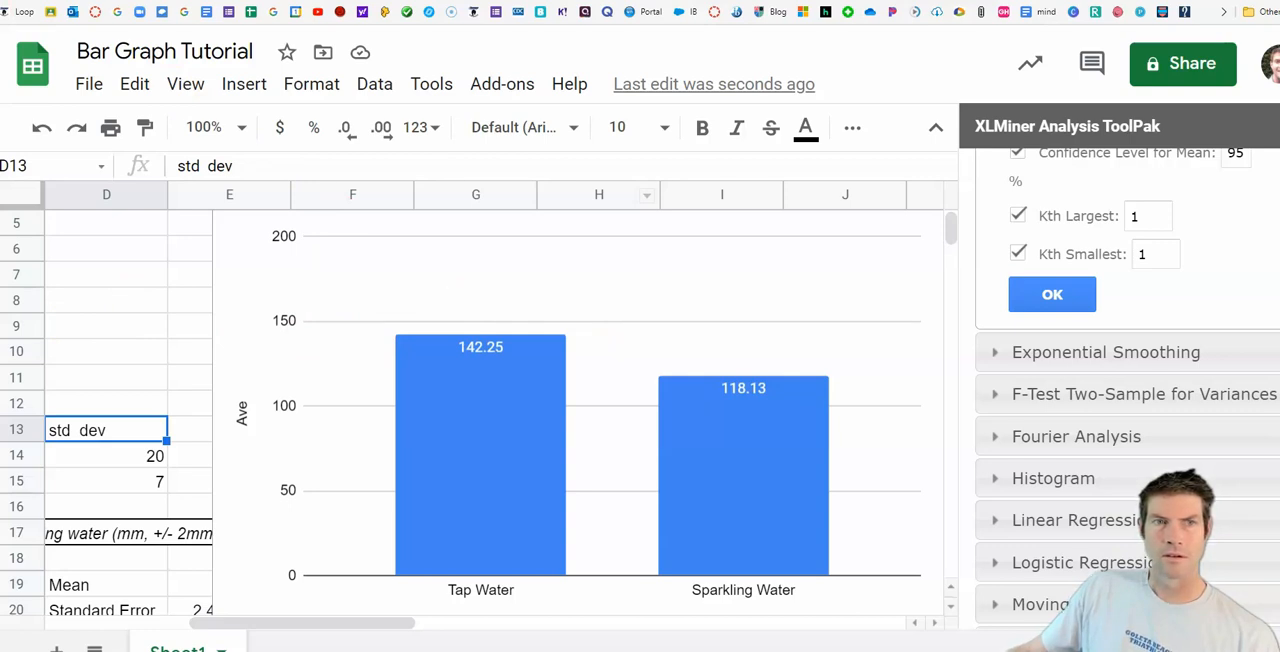
Step: Move the chart left so its right edge lies in column G, and open it for editing
scroll(626, 420, "down", 1)
scroll(657, 386, "up", 3)
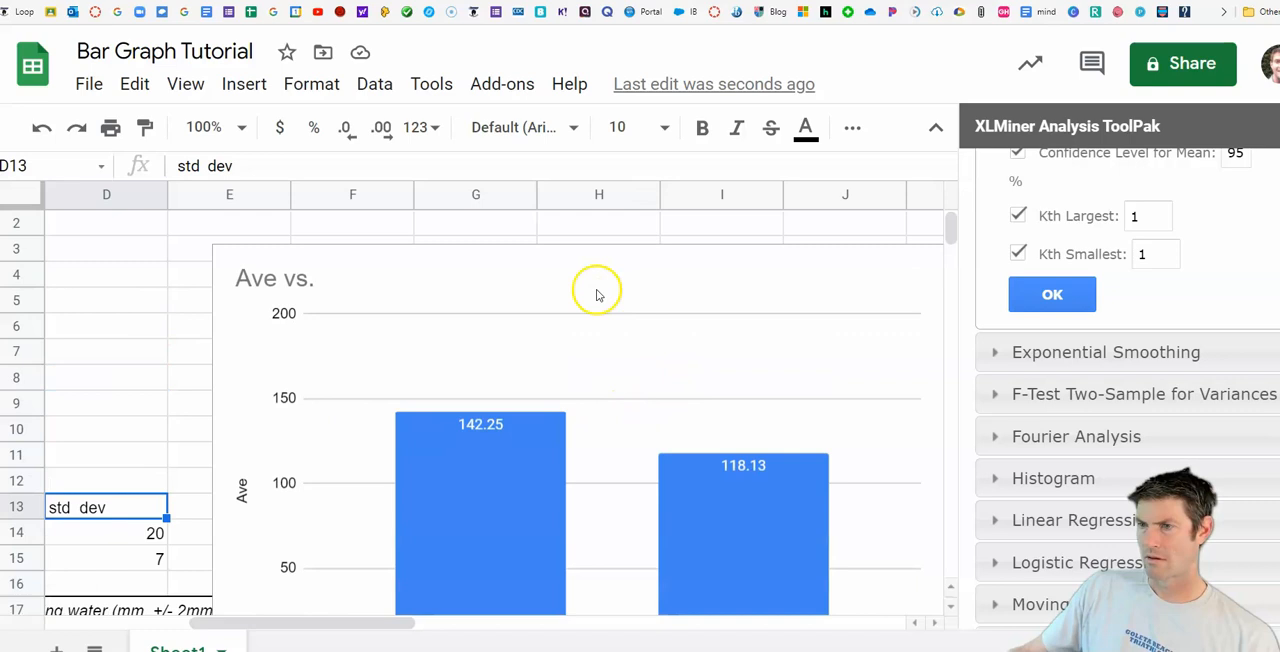
left_click_drag(566, 281, 458, 262)
left_click_drag(690, 261, 236, 246)
left_click(718, 231)
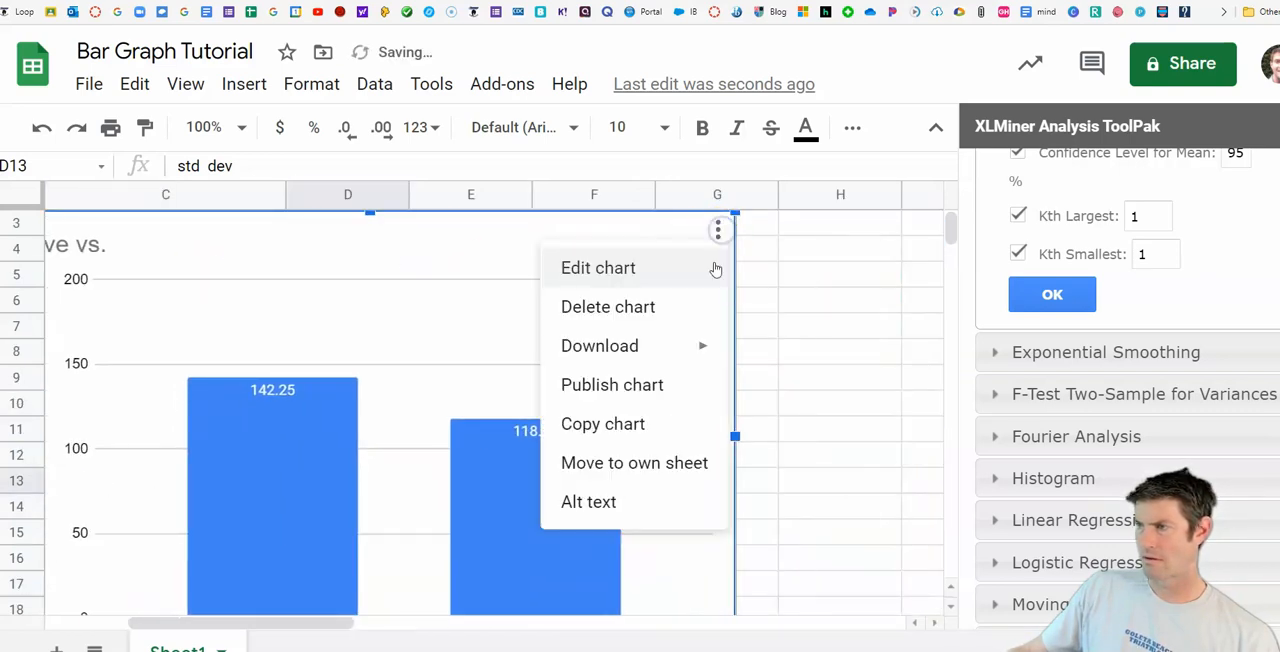
left_click(716, 268)
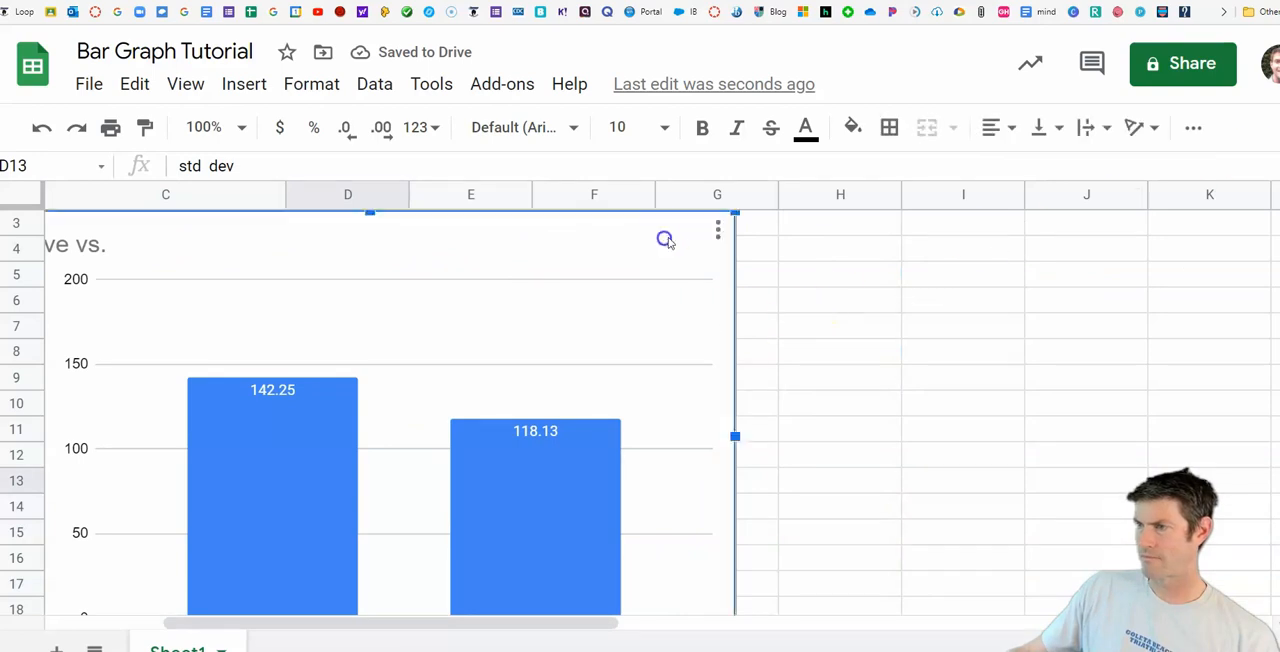
left_click(718, 231)
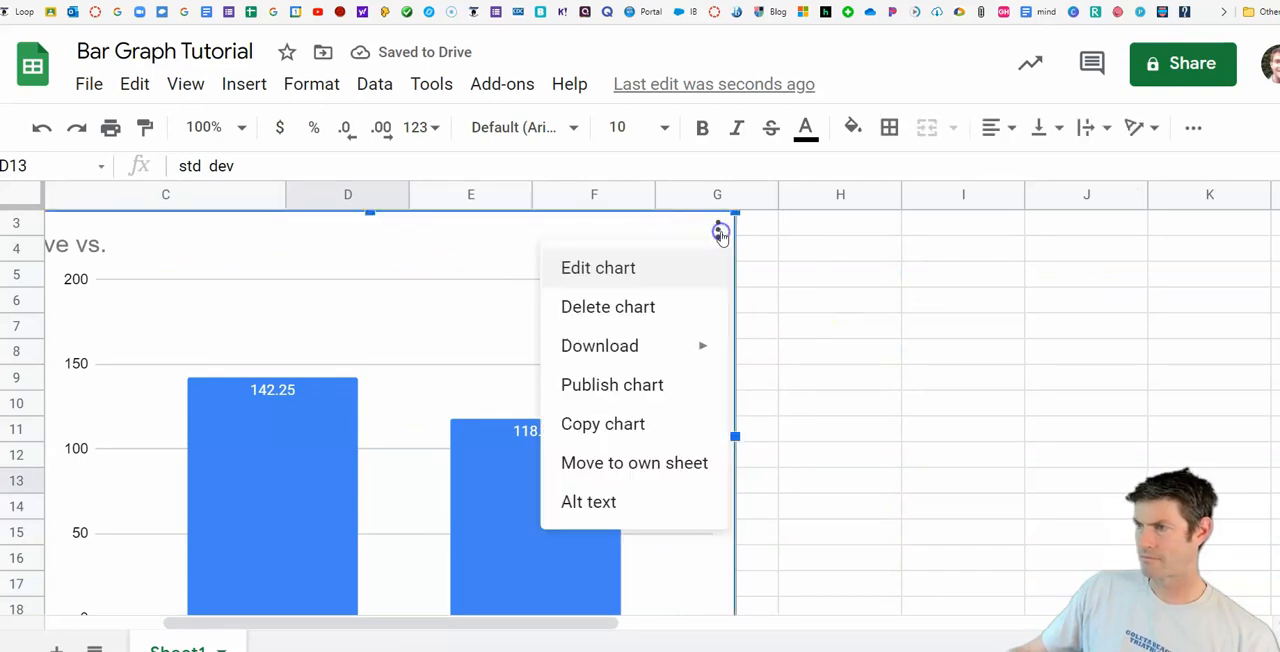
left_click(634, 283)
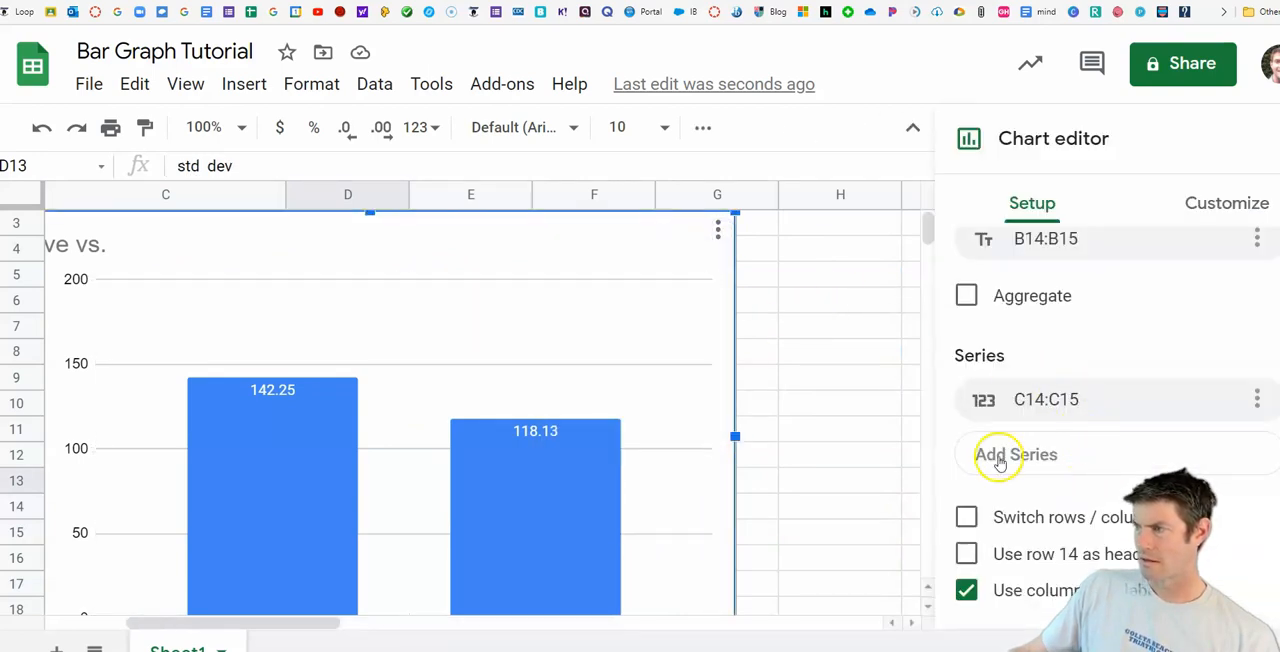
Step: Set the maximum of the chart's vertical axis to 160
scroll(1150, 330, "up", 2)
scroll(1120, 420, "down", 2)
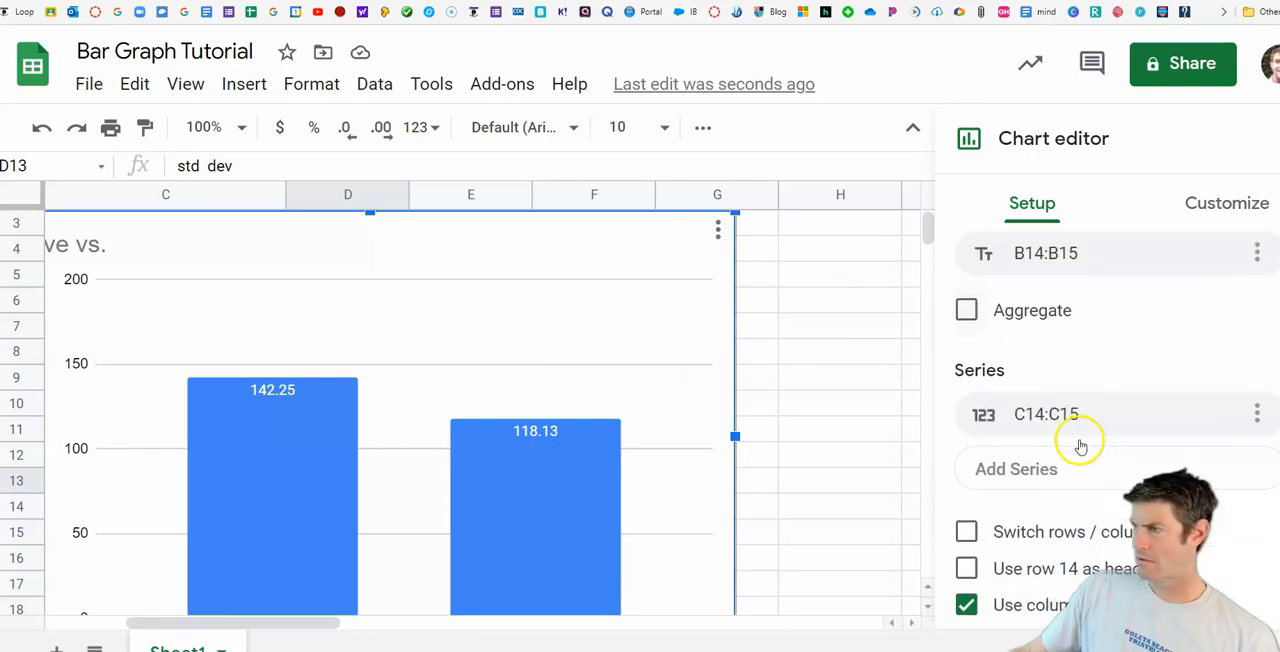
left_click(1224, 205)
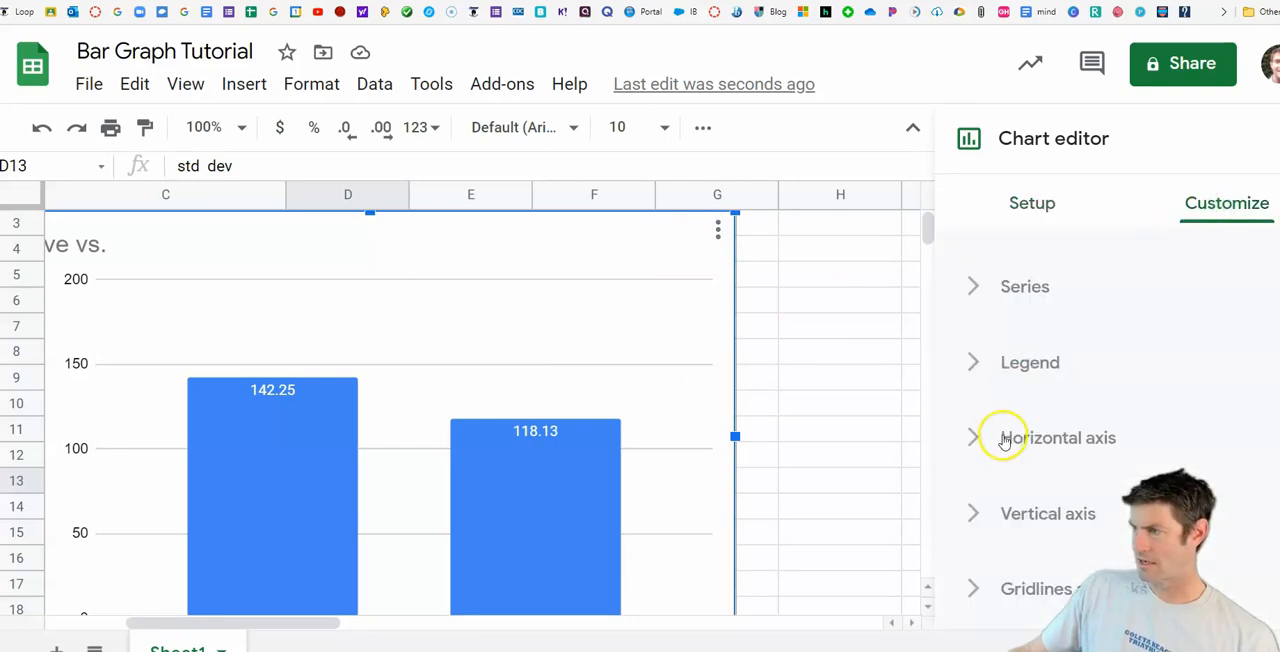
left_click(975, 515)
scroll(980, 491, "down", 5)
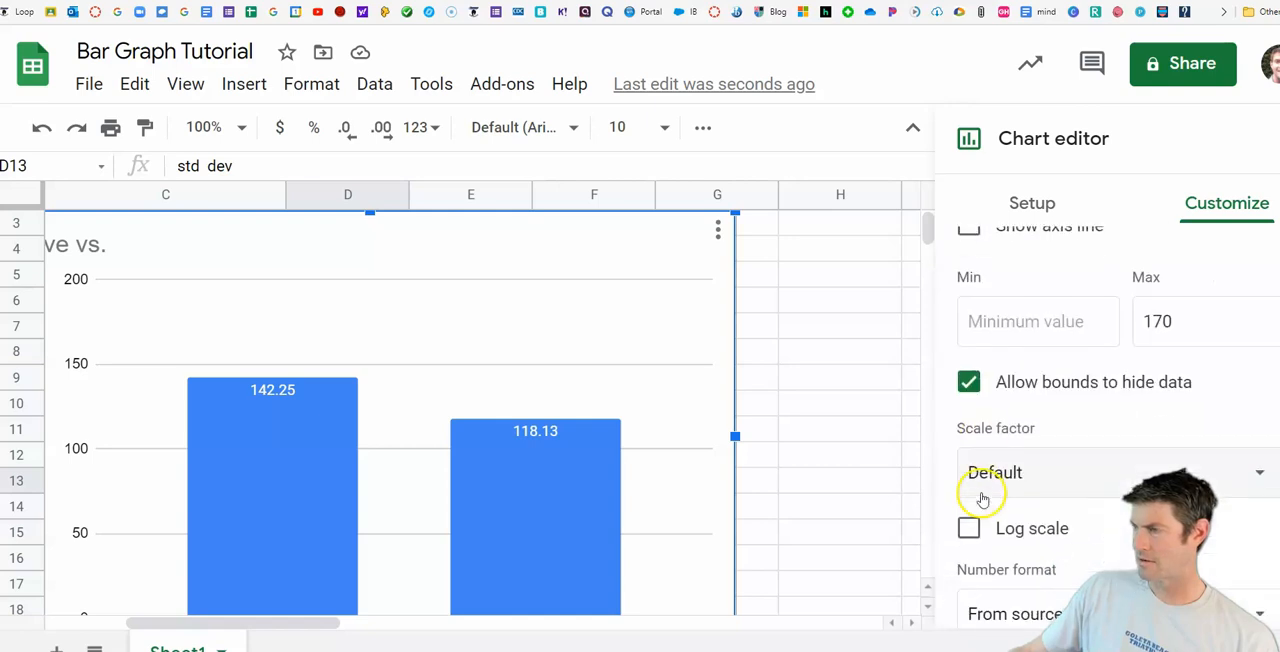
left_click(1187, 318)
key("BackSpace")
key("BackSpace")
type("60")
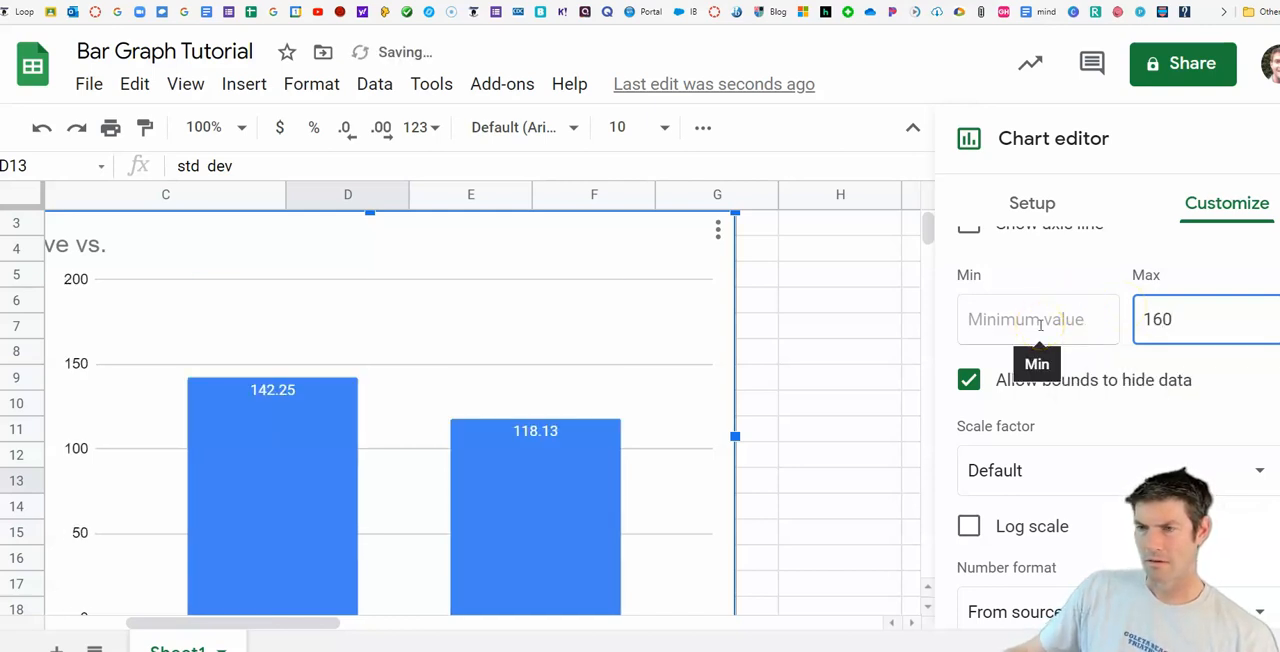
Step: Try 150 as the maximum of the chart's vertical axis
key("BackSpace")
key("BackSpace")
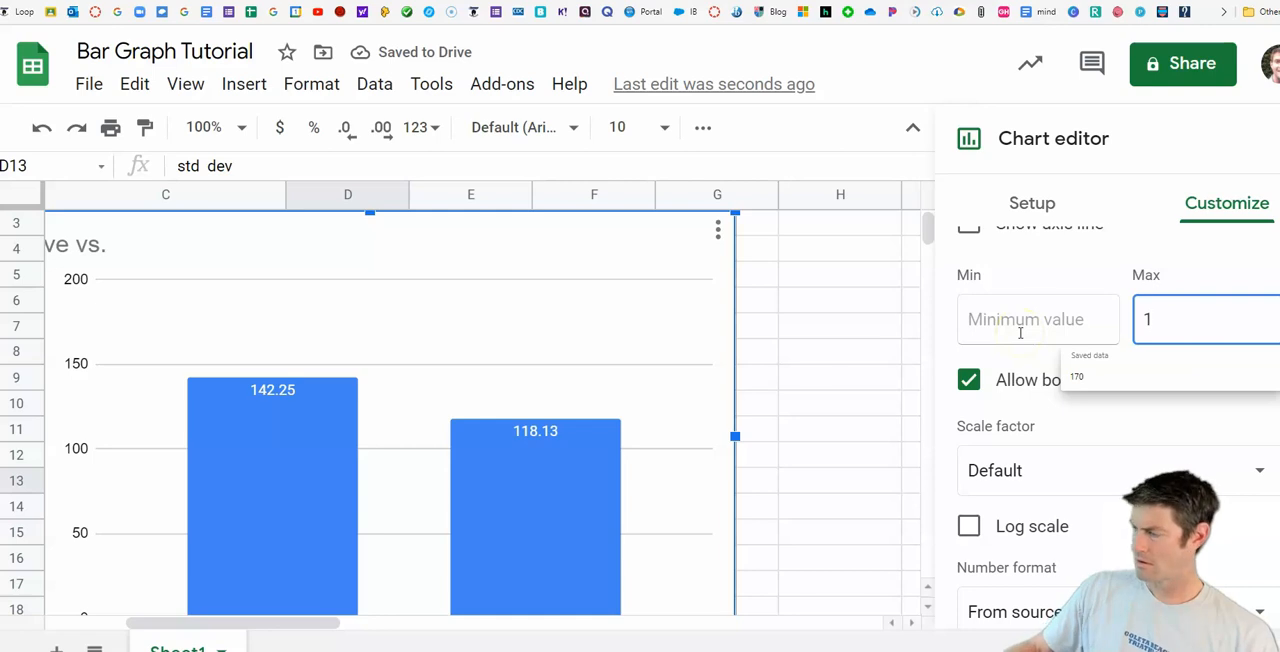
type("1")
type("50")
key("BackSpace")
key("BackSpace")
key("BackSpace")
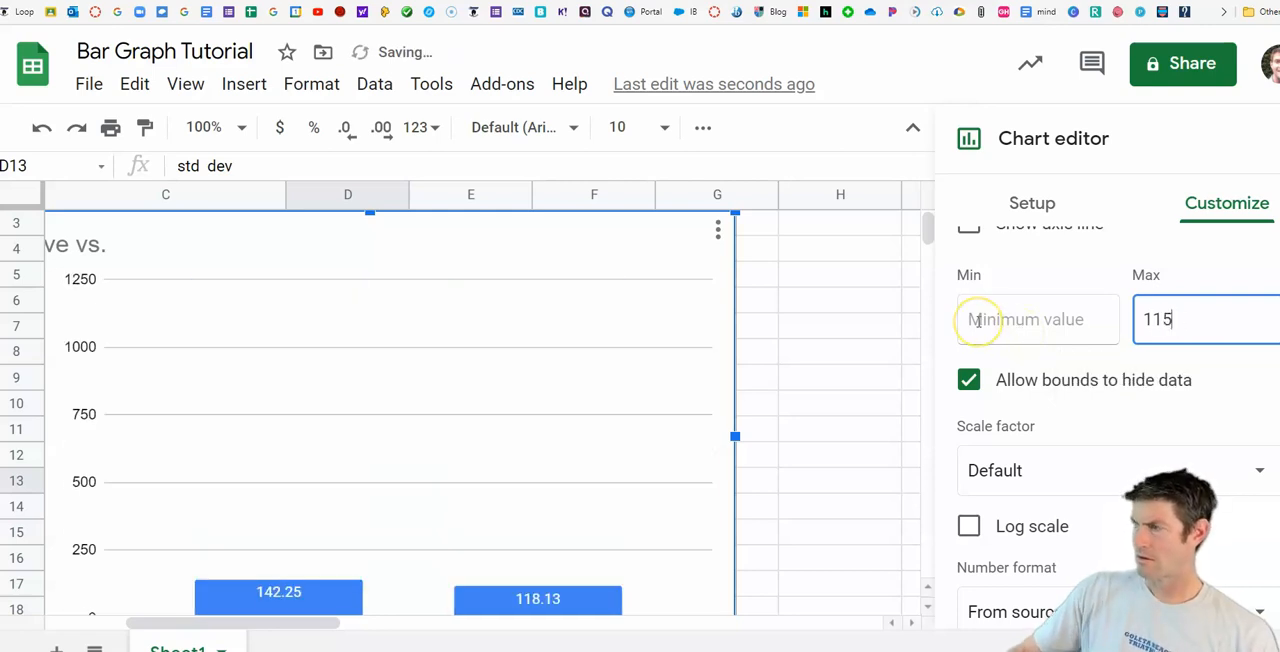
type("50")
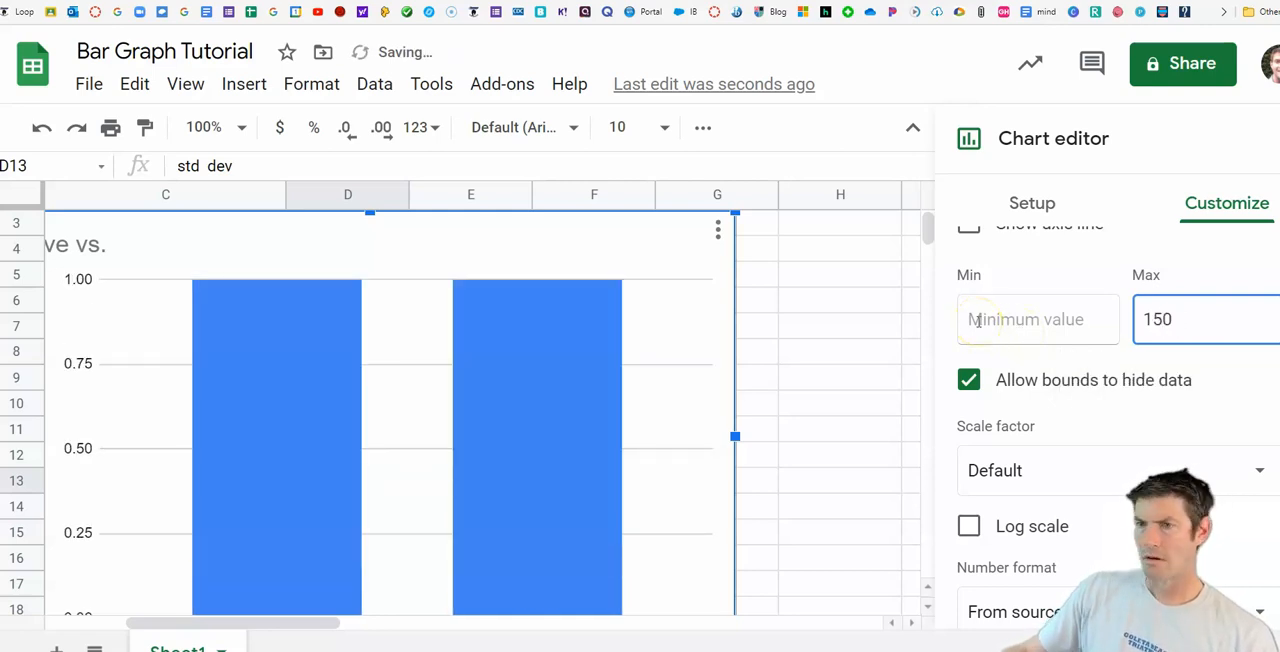
Step: Set the vertical axis maximum to 160 and close the chart editor
key("BackSpace")
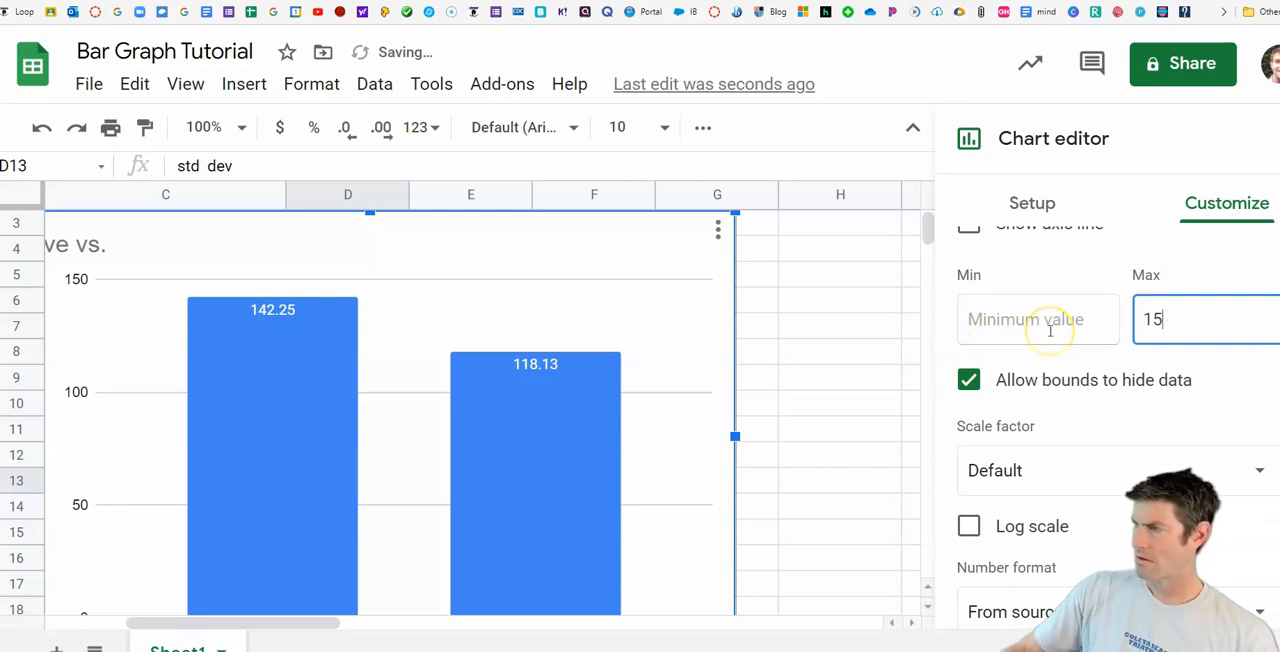
key("BackSpace")
type("60")
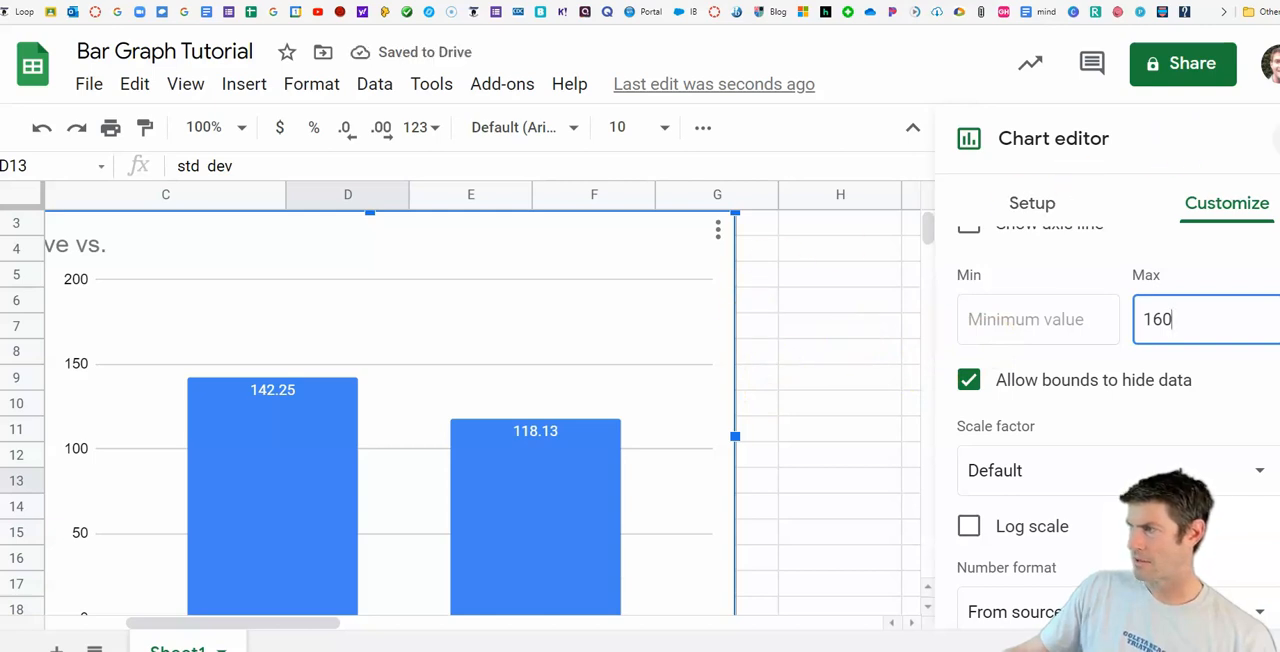
left_click(1279, 138)
Step: Move the chart right so it starts at column E, clear of the standard deviation values, and shift it up to show its category labels
left_click(651, 326)
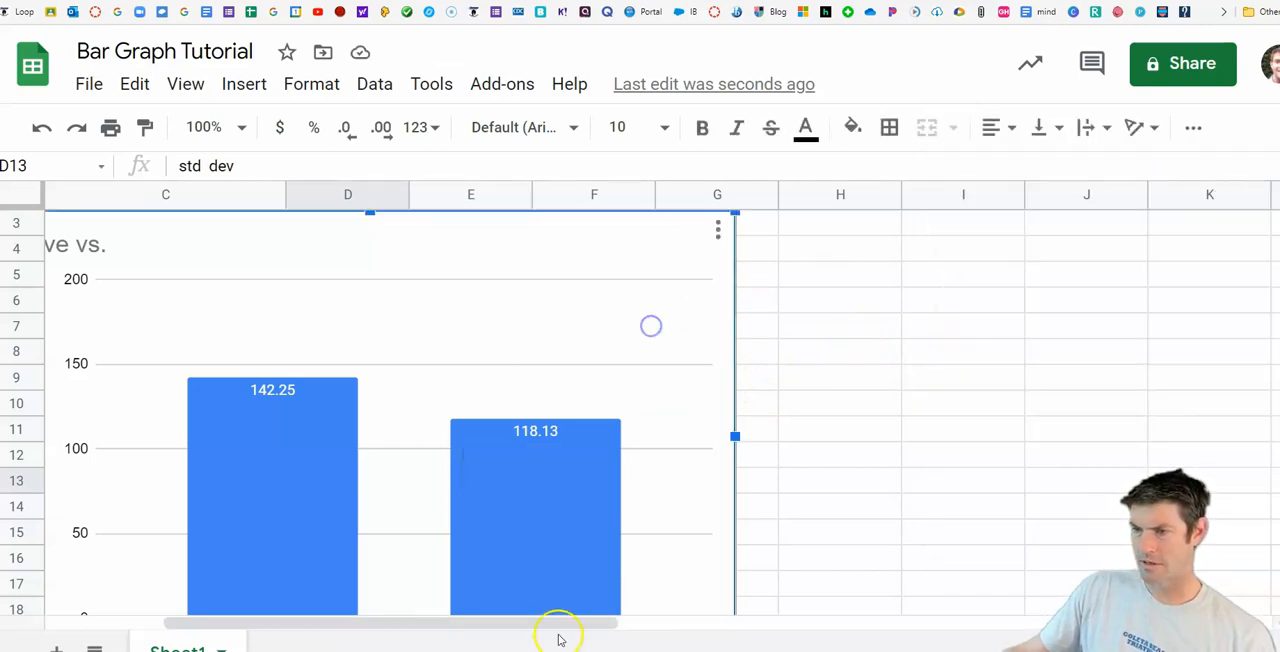
left_click_drag(555, 622, 471, 620)
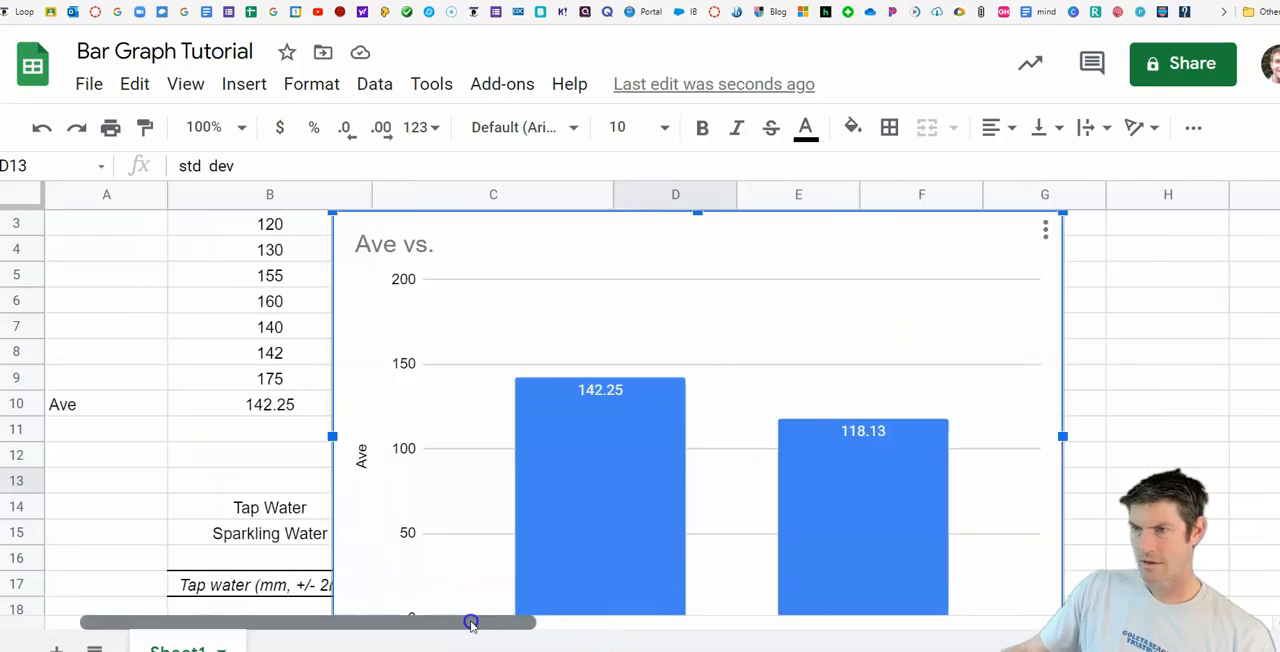
left_click_drag(376, 240, 789, 243)
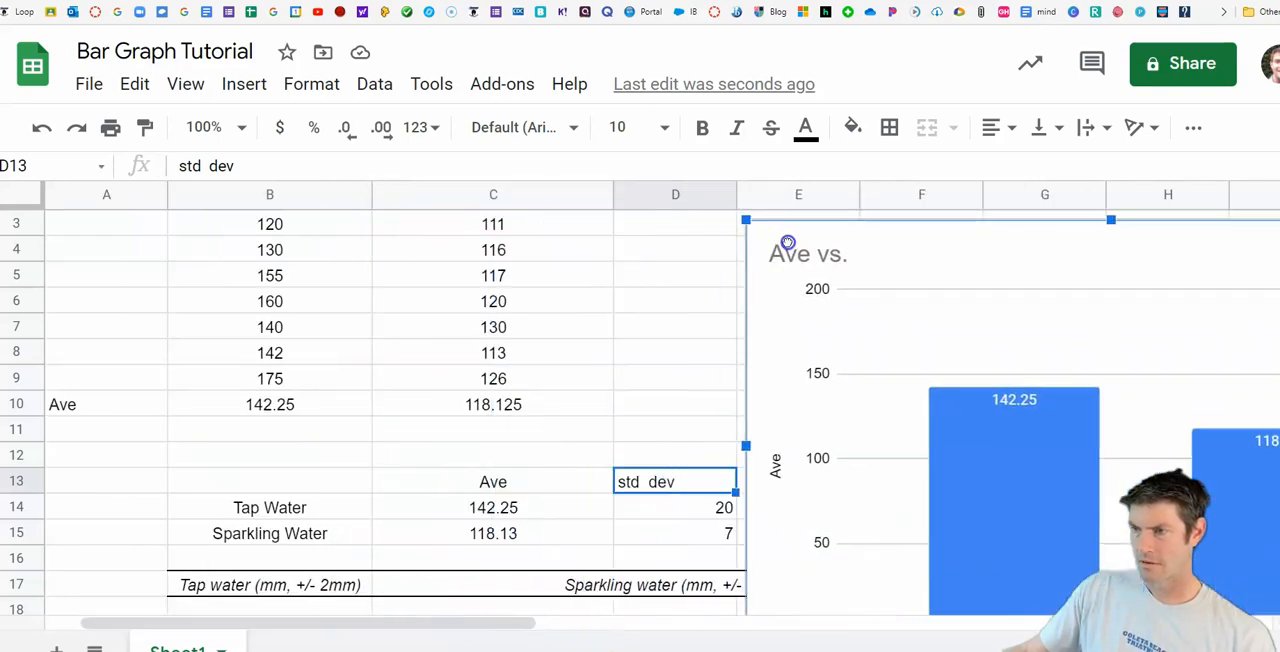
left_click_drag(289, 624, 456, 611)
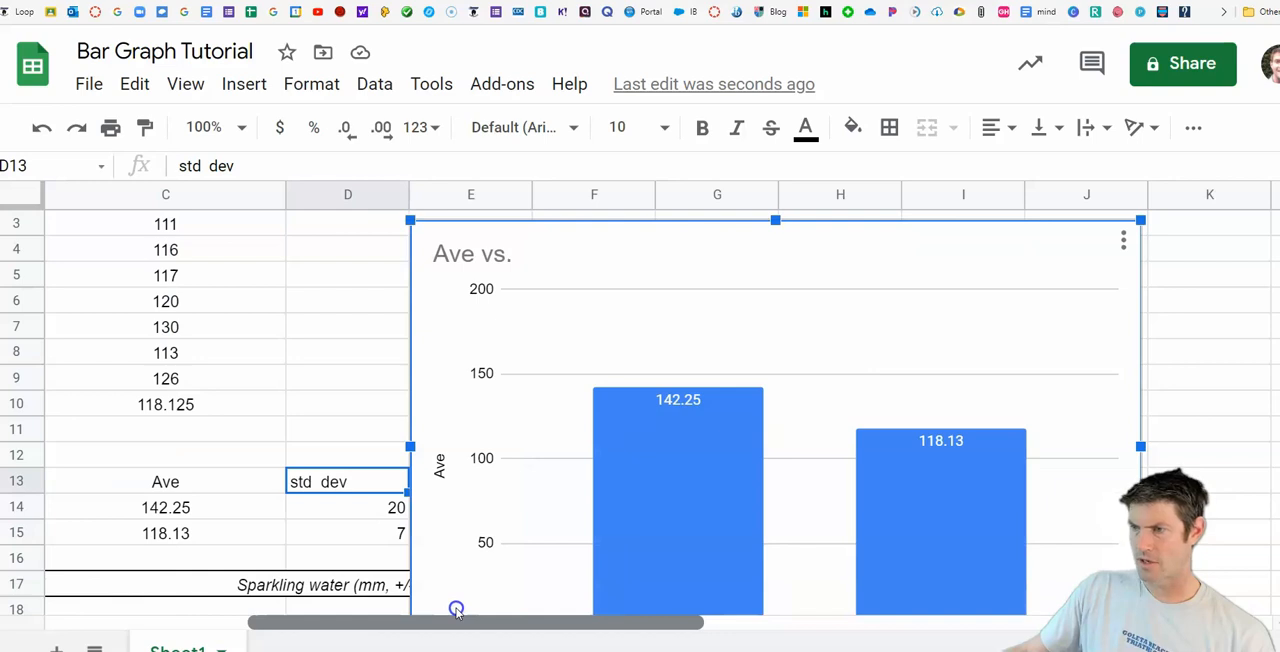
mouse_move(551, 623)
left_mouse_down()
mouse_move(569, 623)
mouse_move(542, 623)
left_mouse_up()
left_click_drag(712, 342, 715, 284)
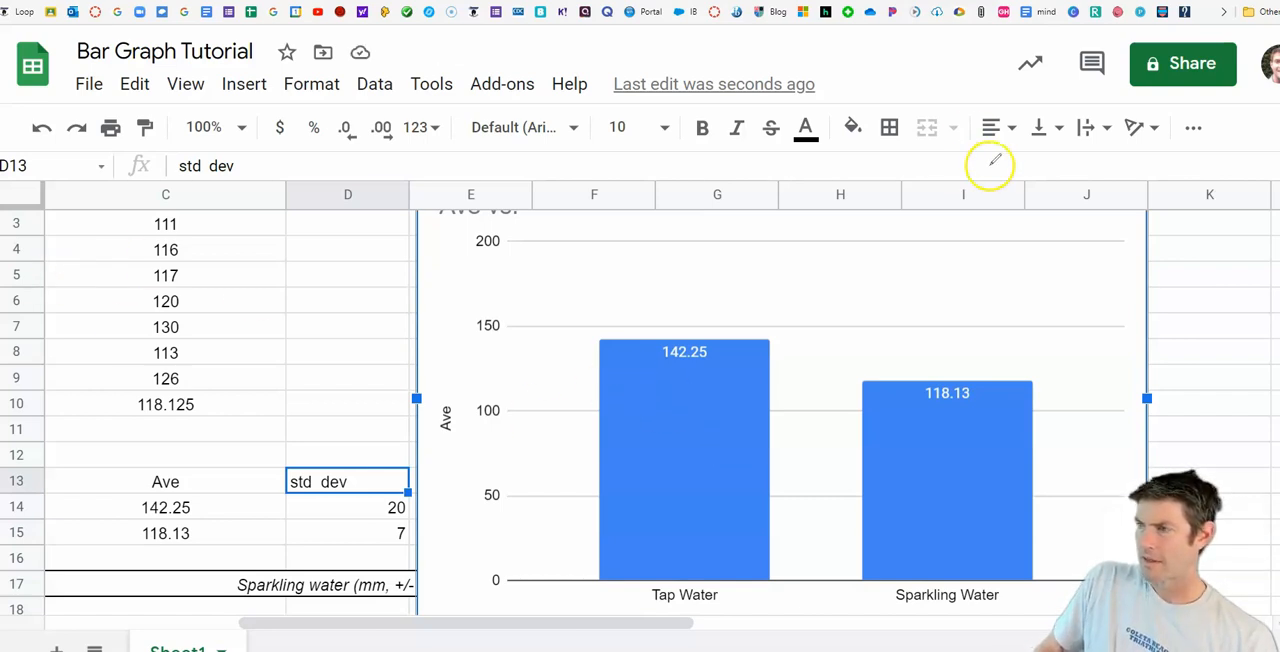
Step: Handwrite "+20" and "-20" in red beside the top of the Tap Water column
left_click_drag(788, 322, 816, 305)
left_click_drag(788, 363, 823, 341)
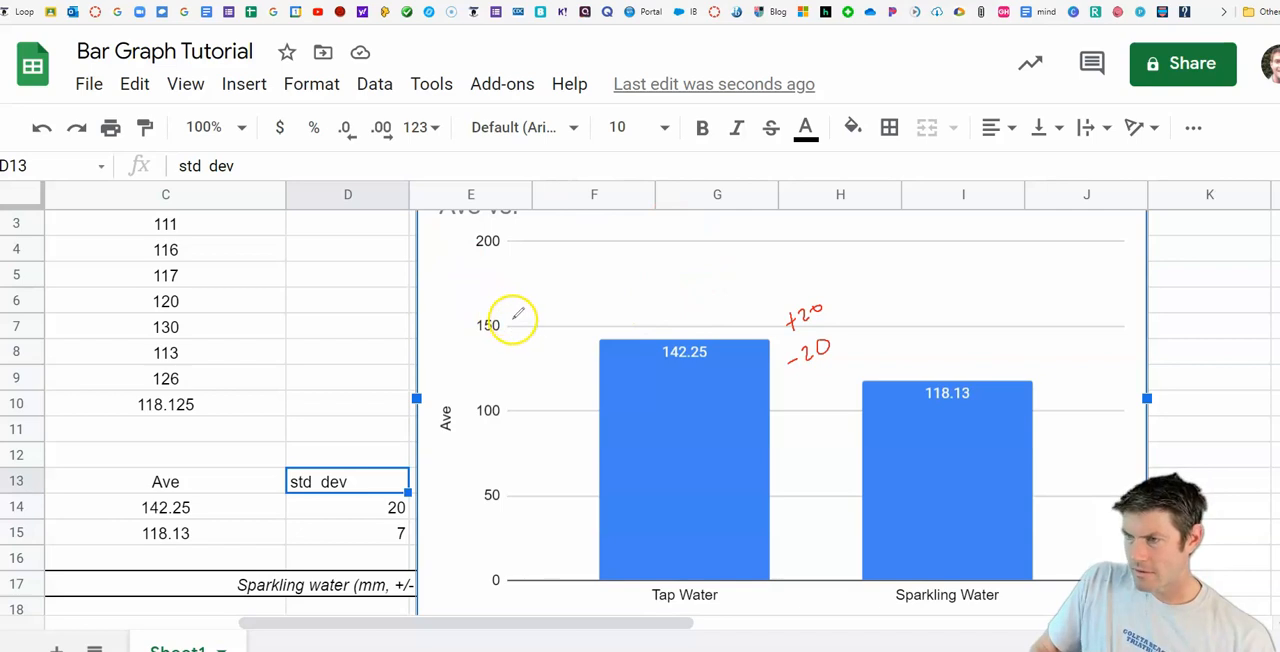
Step: Draw tick marks between 100 and 200 on the vertical axis and a Tap Water error bar with both halves marked "equal"
left_click_drag(503, 309, 510, 308)
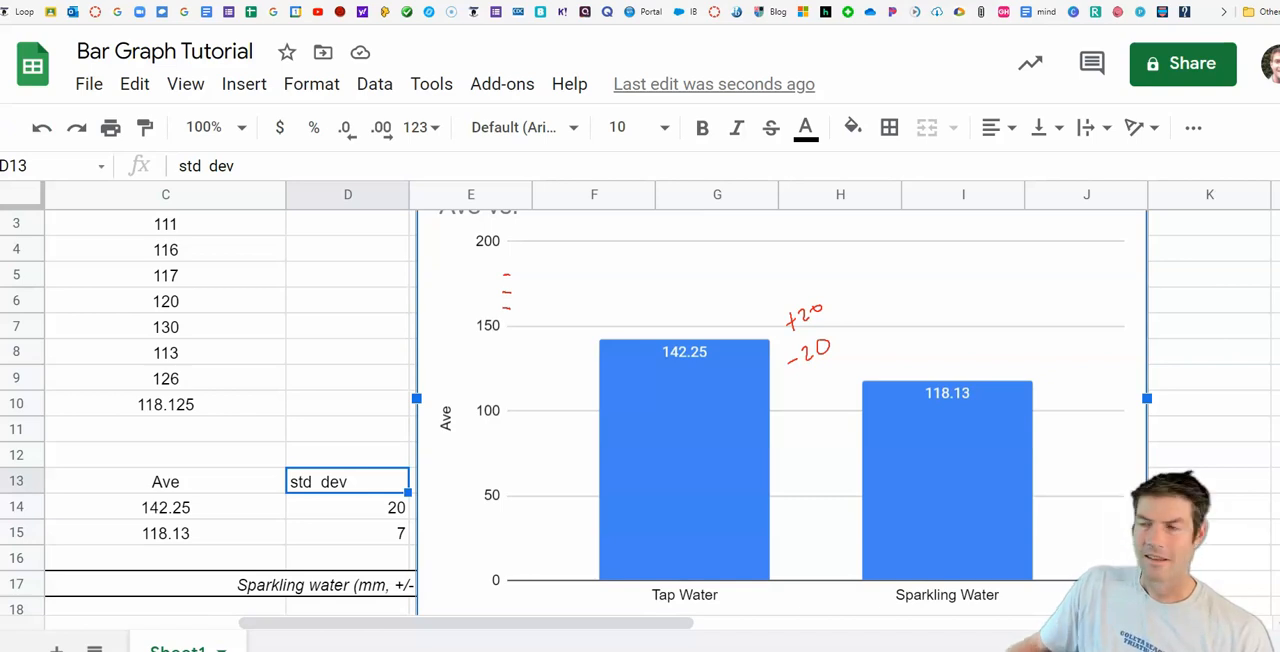
left_click_drag(528, 330, 509, 263)
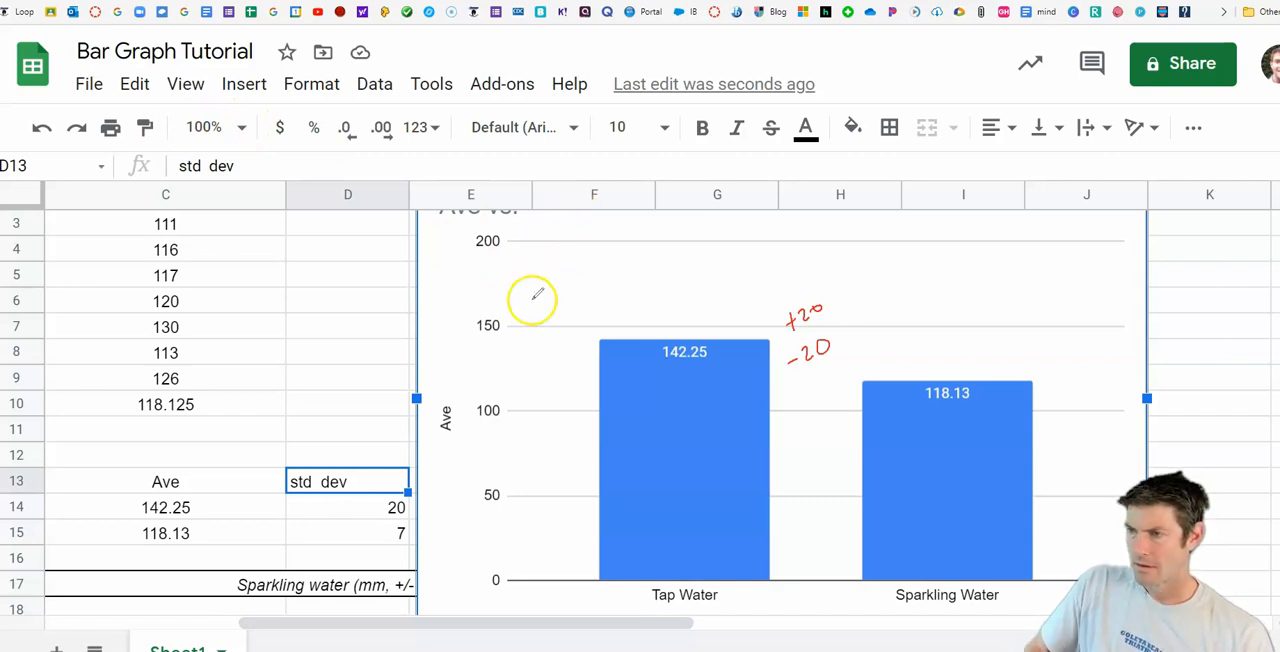
left_click_drag(504, 307, 509, 268)
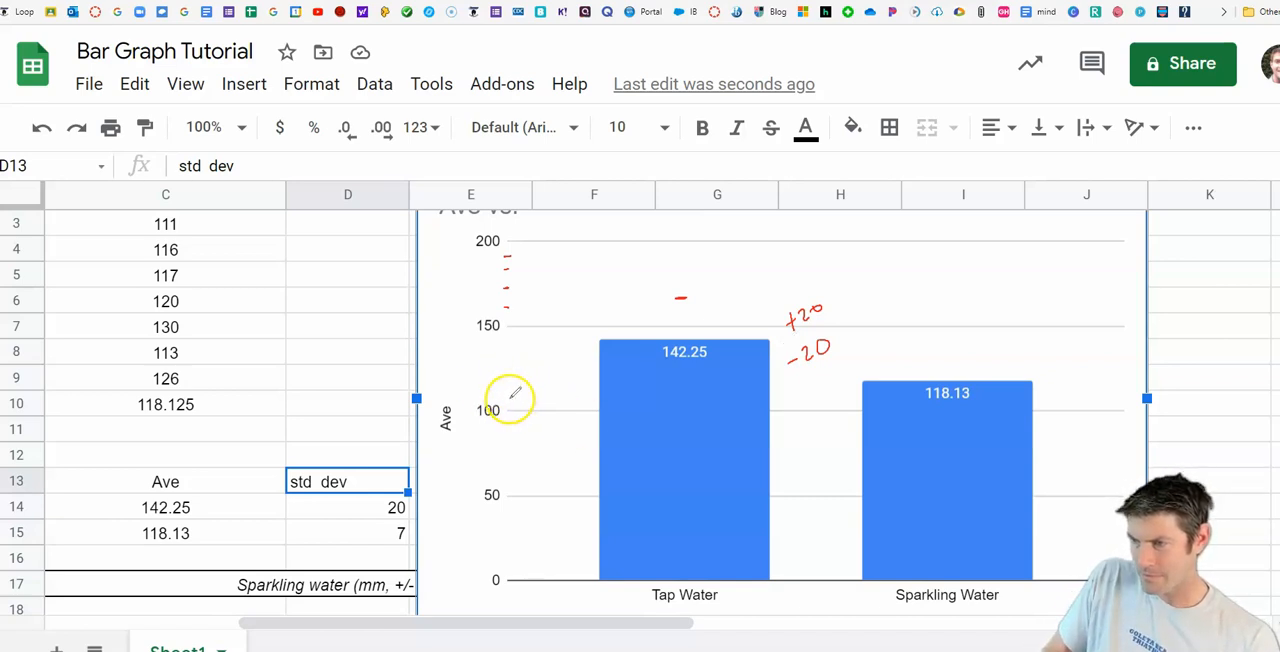
left_click_drag(508, 397, 511, 396)
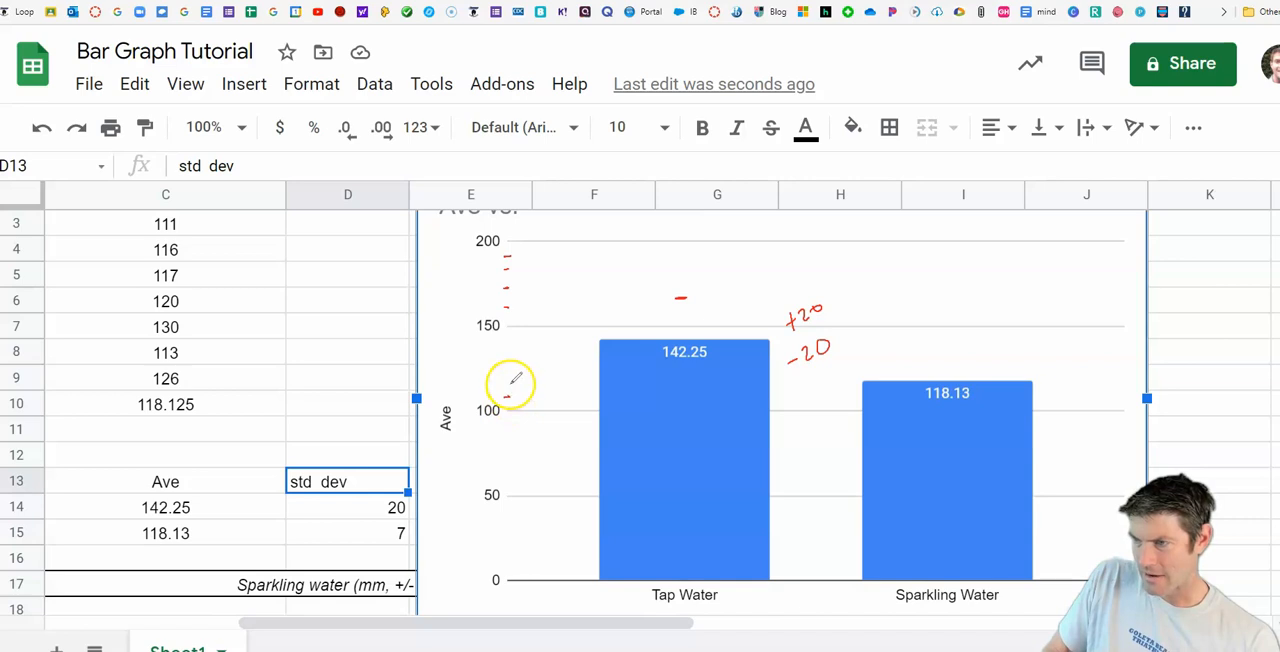
left_click_drag(504, 366, 511, 348)
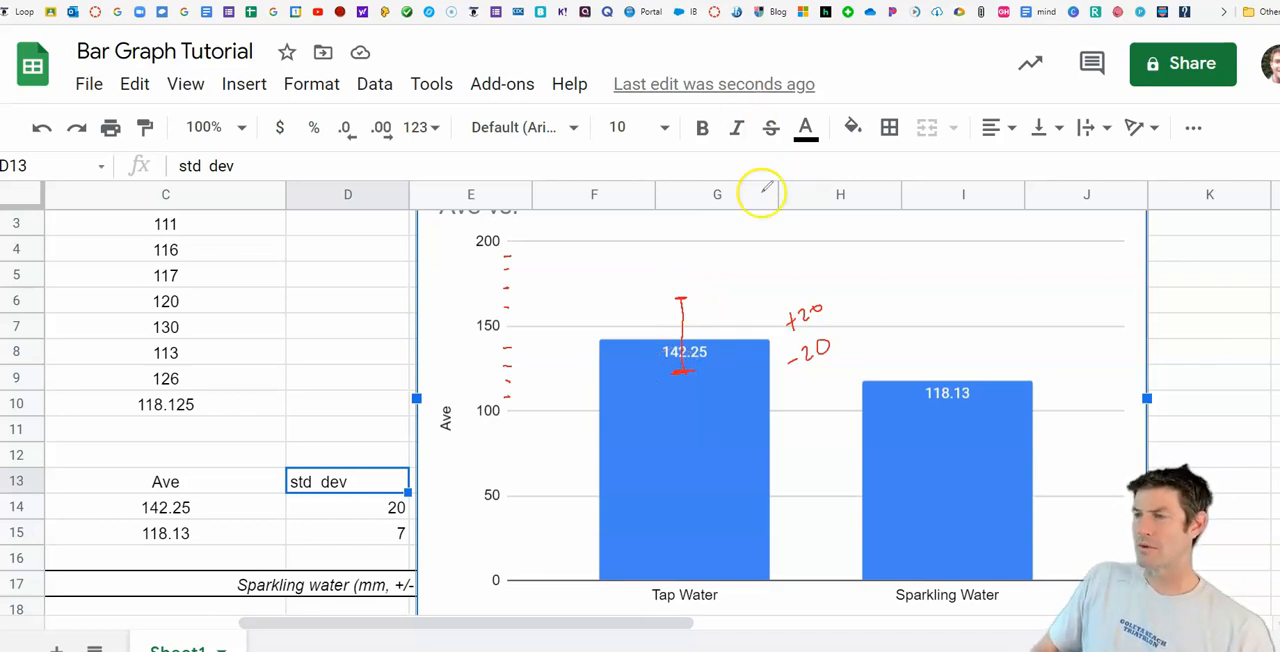
mouse_move(604, 324)
left_mouse_down()
mouse_move(640, 306)
mouse_move(642, 320)
left_mouse_up()
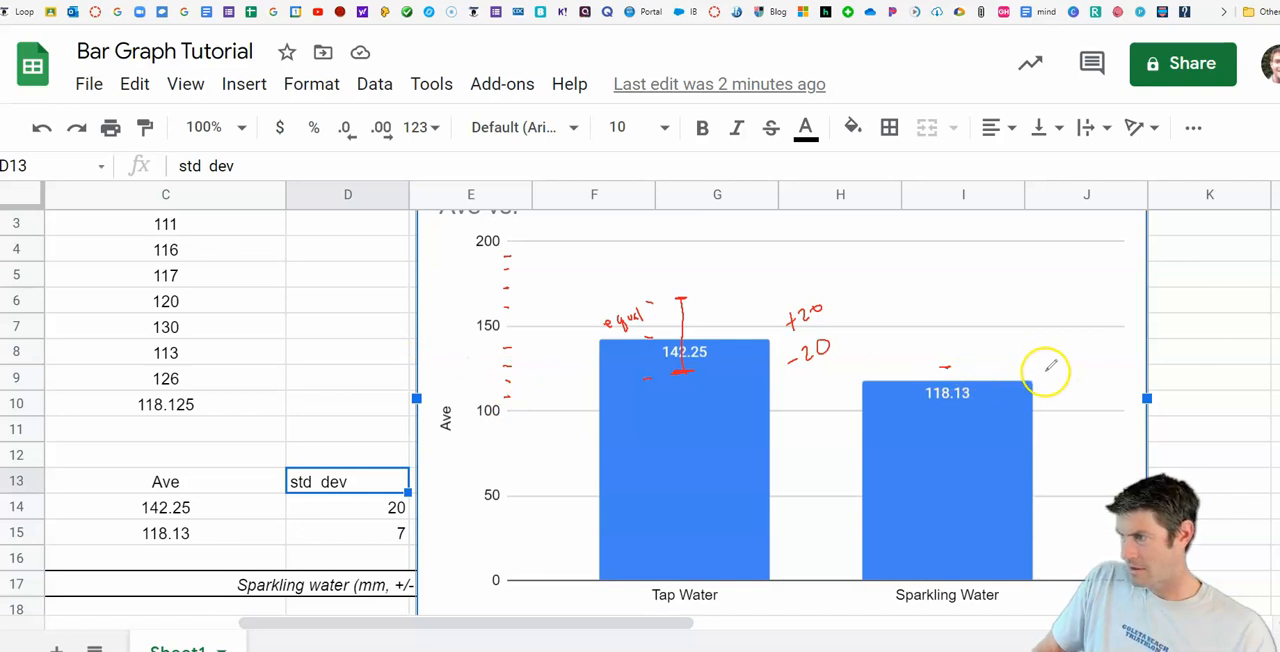
Step: Handwrite "+7" and "-7" beside the Sparkling Water column and draw its short error bar across the column top
left_click_drag(1049, 371, 1050, 379)
mouse_move(1044, 375)
left_mouse_down()
mouse_move(1062, 361)
mouse_move(1064, 376)
left_mouse_up()
mouse_move(1060, 369)
left_mouse_down()
mouse_move(1072, 366)
mouse_move(1054, 401)
mouse_move(1073, 395)
left_mouse_up()
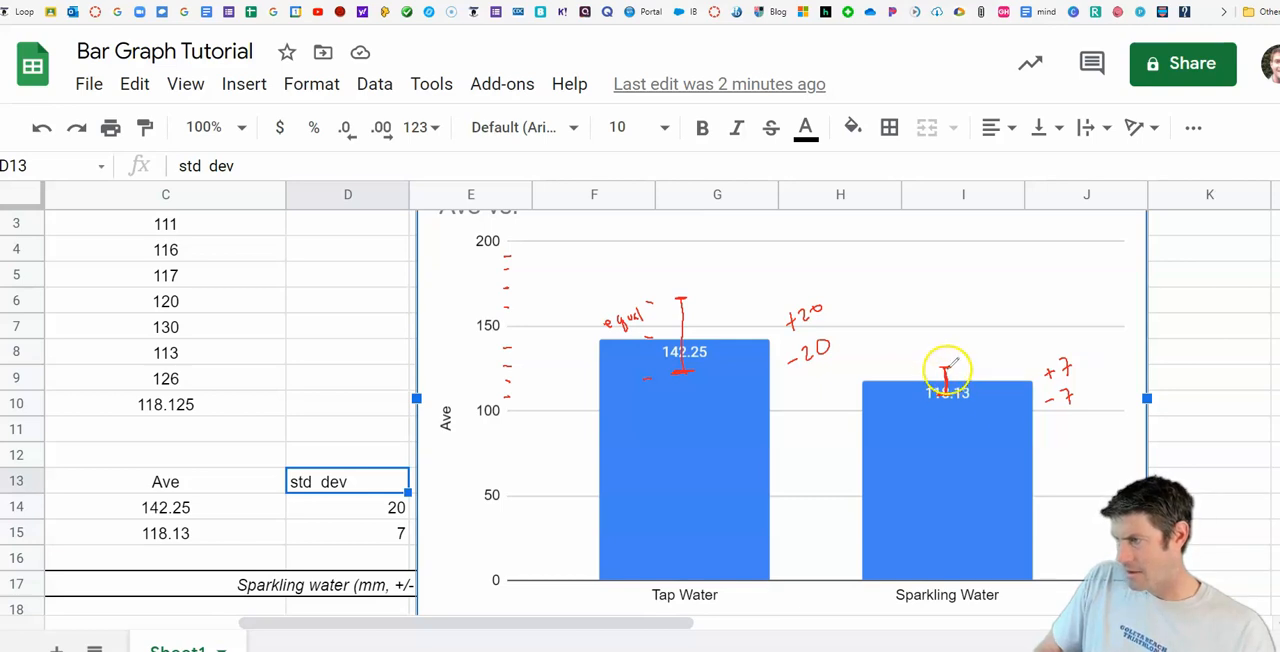
left_click_drag(937, 368, 951, 367)
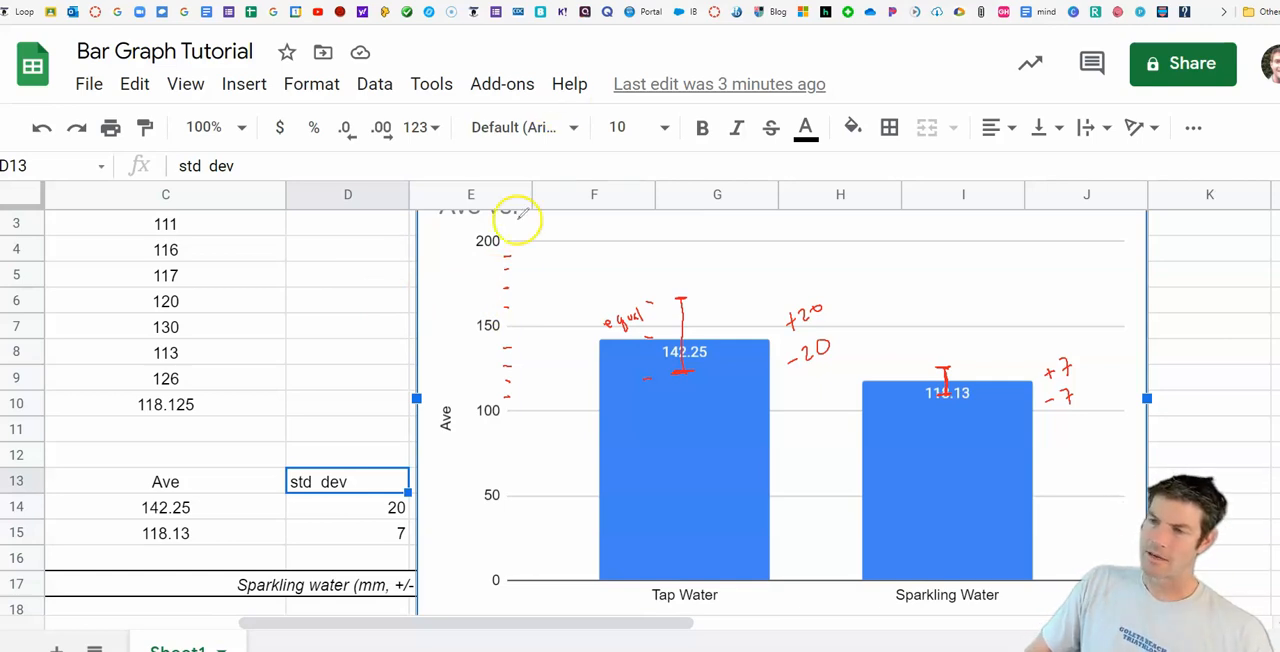
Step: Handwrite "label" and "average heights of radish plants (mm, +/- 2mm)" beside the chart's vertical axis
mouse_move(430, 343)
left_mouse_down()
mouse_move(443, 343)
mouse_move(433, 322)
mouse_move(463, 300)
mouse_move(446, 337)
left_mouse_up()
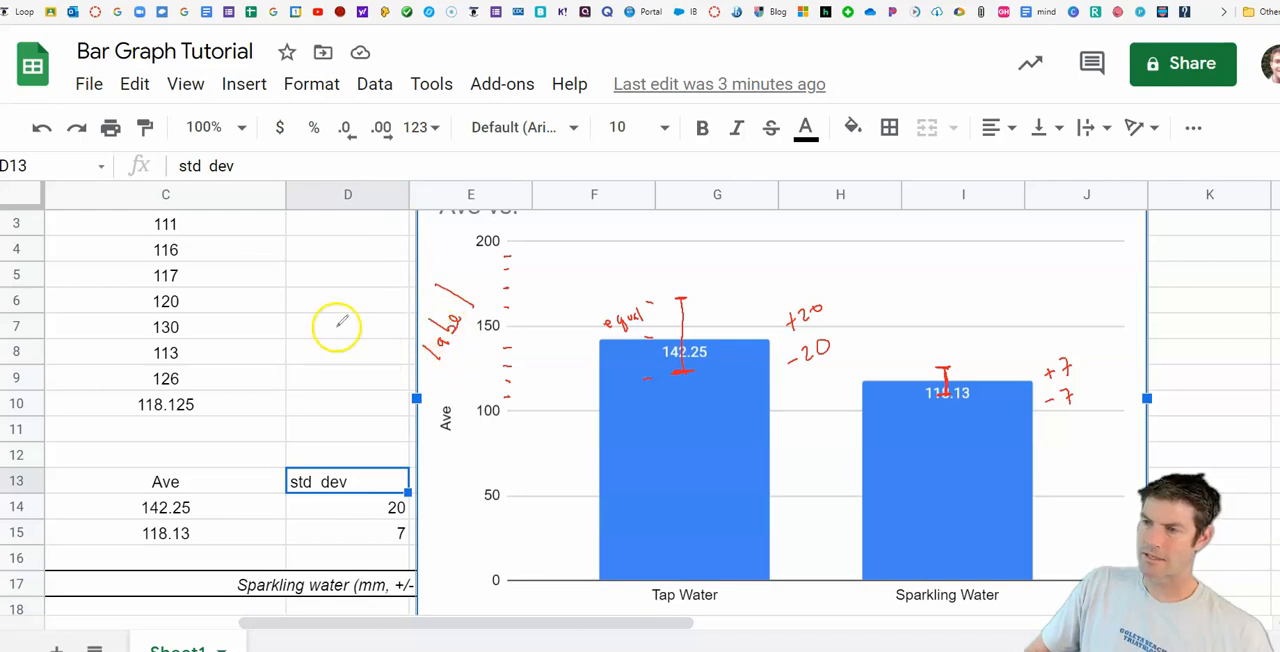
mouse_move(262, 342)
left_mouse_down()
mouse_move(304, 266)
mouse_move(337, 271)
mouse_move(337, 237)
mouse_move(354, 234)
mouse_move(358, 258)
left_mouse_up()
left_click_drag(300, 368, 349, 297)
mouse_move(362, 370)
left_mouse_down()
mouse_move(350, 380)
mouse_move(349, 349)
mouse_move(360, 357)
mouse_move(363, 320)
mouse_move(373, 340)
mouse_move(429, 206)
mouse_move(489, 157)
mouse_move(474, 150)
mouse_move(487, 162)
left_mouse_up()
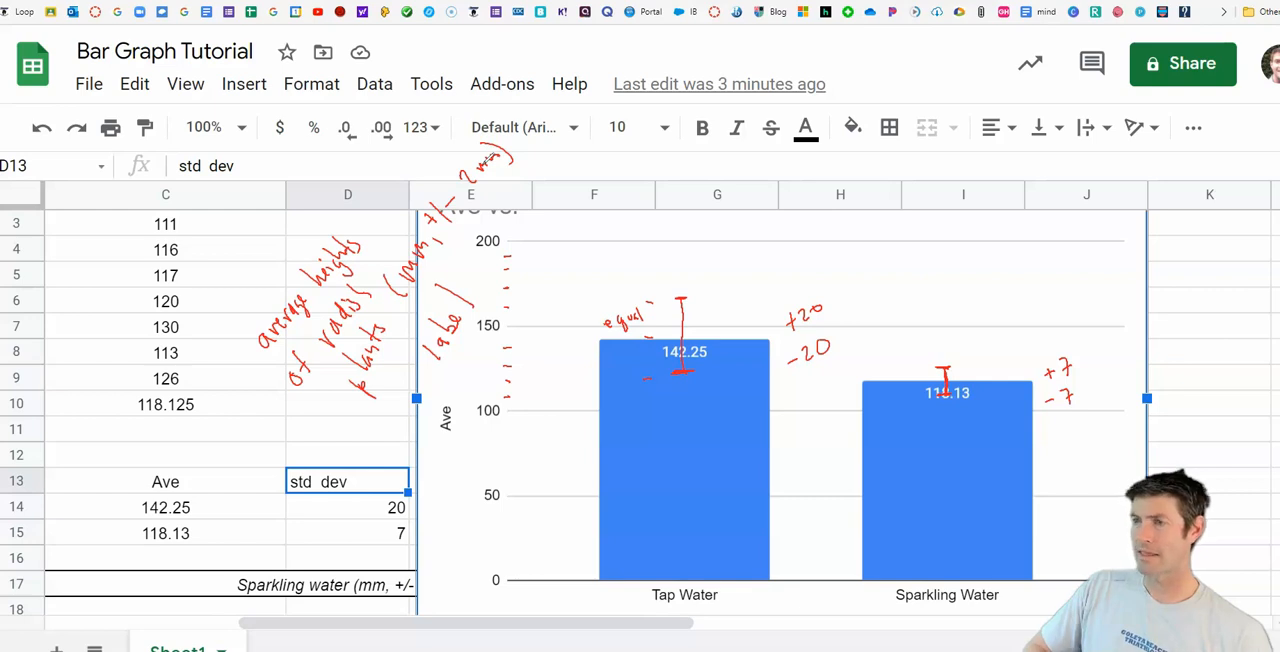
Step: Handwrite "Detailed title comparing average growths of groups (error bars standard deviation)" across the top of the chart
mouse_move(568, 220)
left_mouse_down()
mouse_move(600, 236)
mouse_move(771, 212)
mouse_move(760, 205)
mouse_move(797, 214)
left_mouse_up()
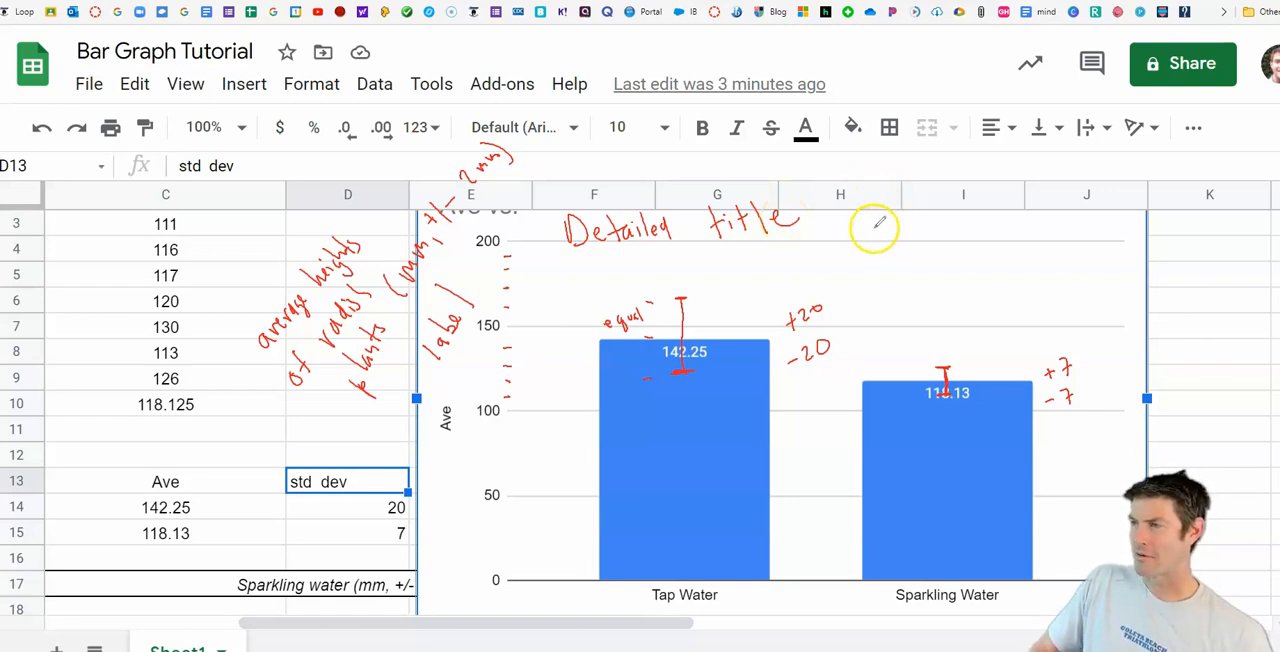
mouse_move(878, 222)
left_mouse_down()
mouse_move(943, 229)
mouse_move(1087, 178)
mouse_move(1134, 177)
mouse_move(1166, 152)
left_mouse_up()
left_click_drag(906, 268, 1046, 244)
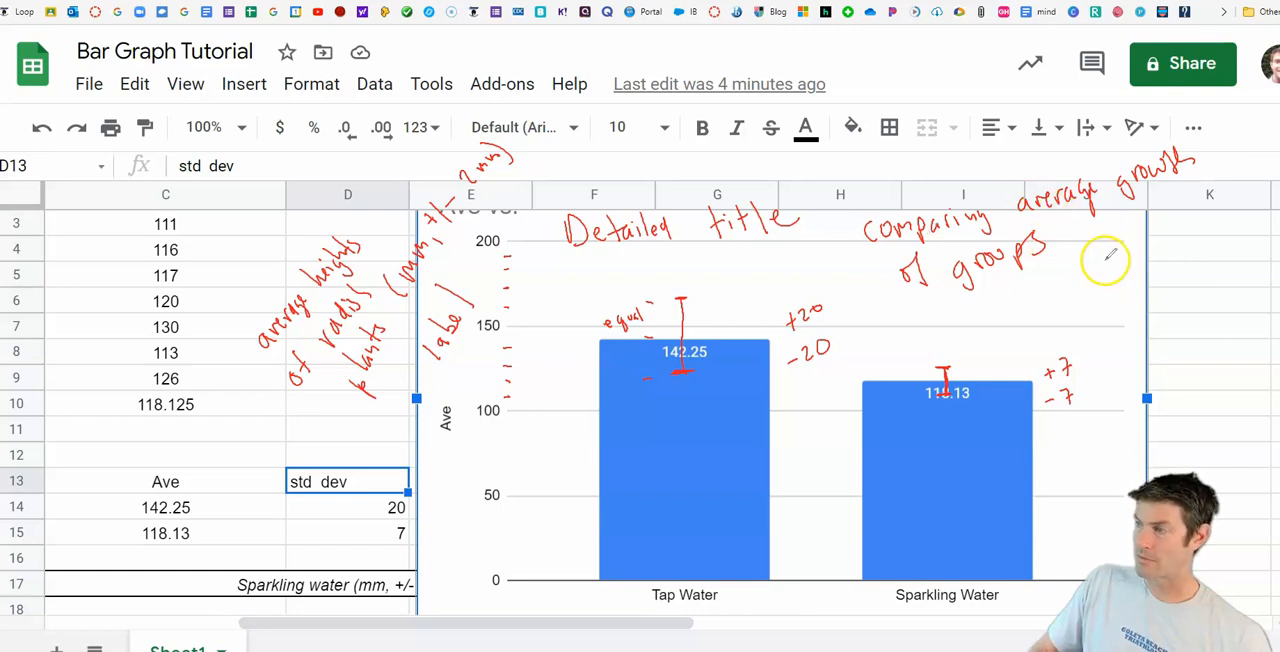
mouse_move(1091, 241)
left_mouse_down()
mouse_move(1094, 283)
mouse_move(1157, 212)
mouse_move(1200, 200)
left_mouse_up()
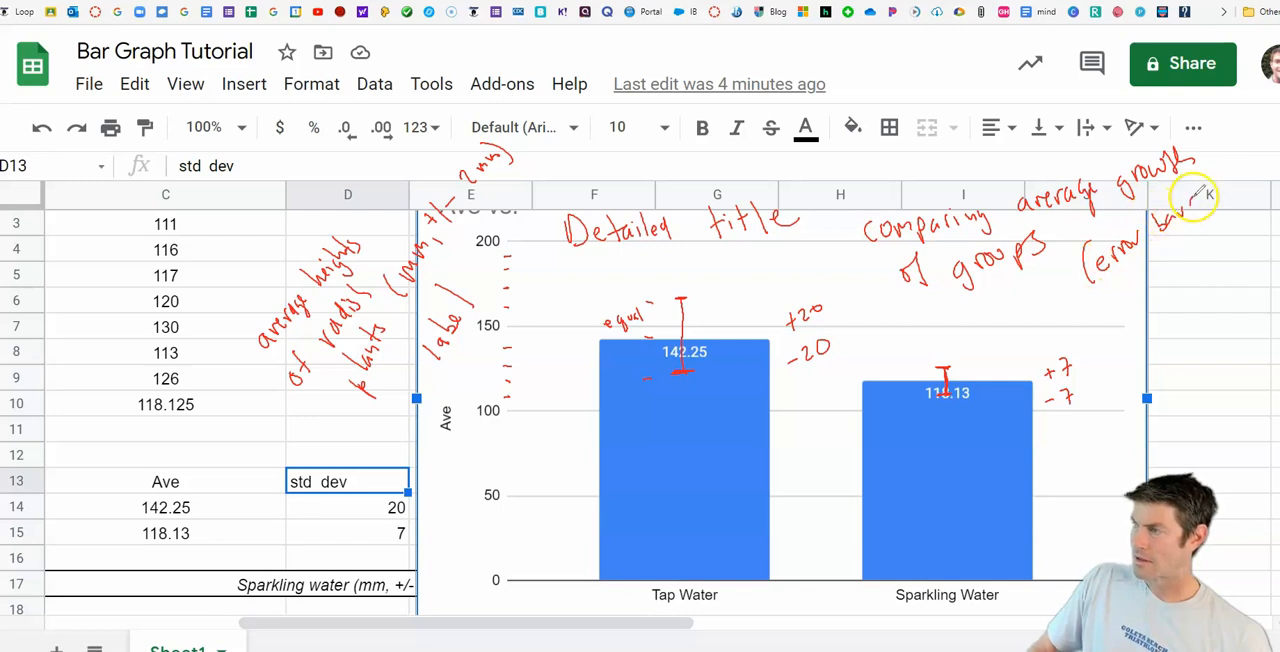
mouse_move(1136, 294)
left_mouse_down()
mouse_move(1155, 286)
mouse_move(1177, 240)
mouse_move(1151, 320)
mouse_move(1223, 243)
mouse_move(1220, 266)
left_mouse_up()
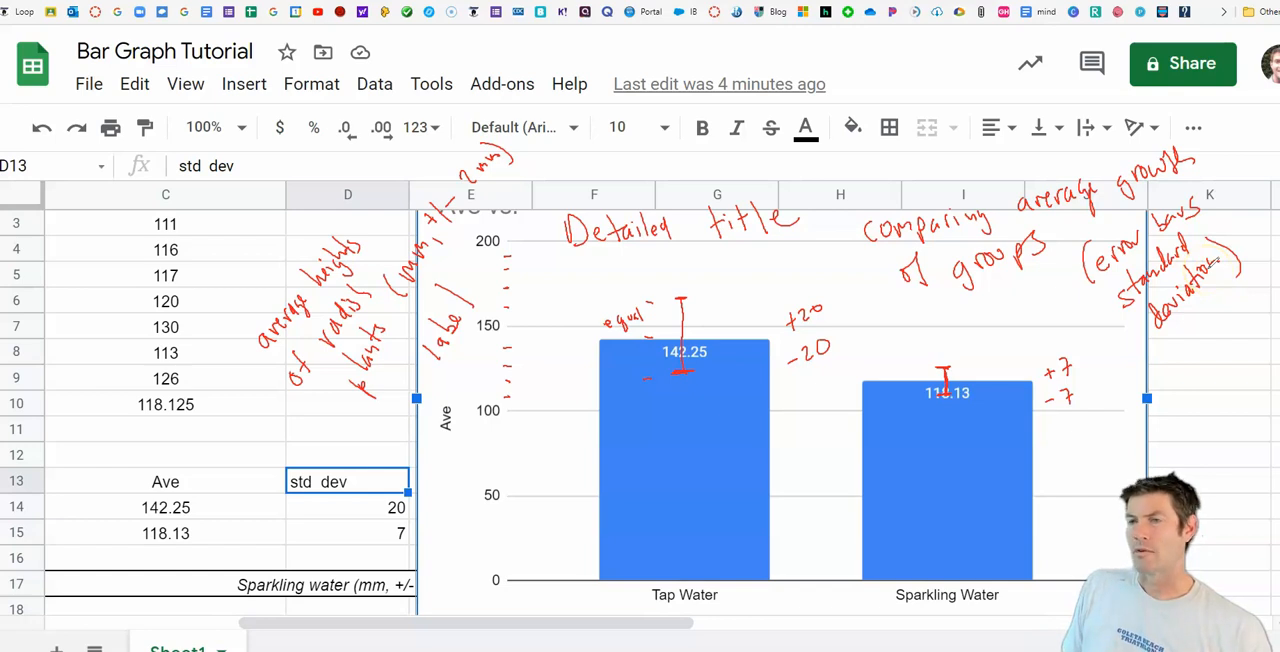